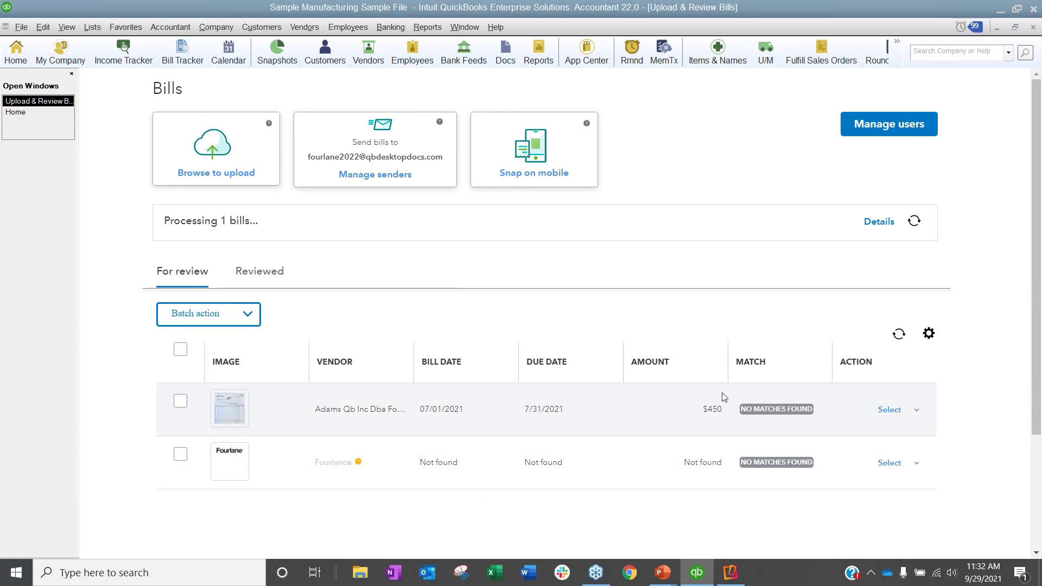
# Step: Review the actions available for the $450 bill and the batch actions available for all selected bills
pyautogui.click(923, 420)
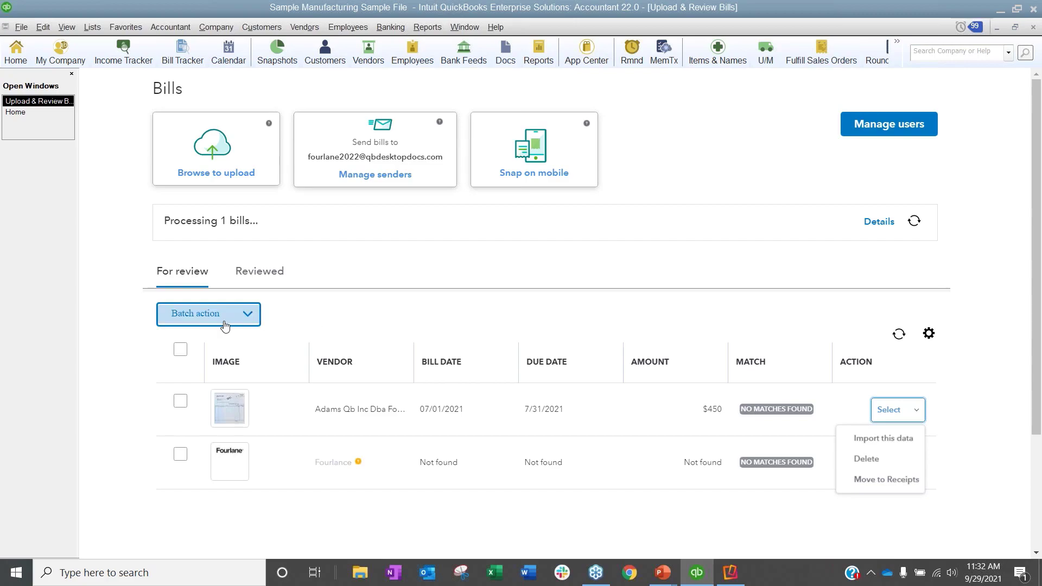
pyautogui.click(180, 349)
pyautogui.click(251, 320)
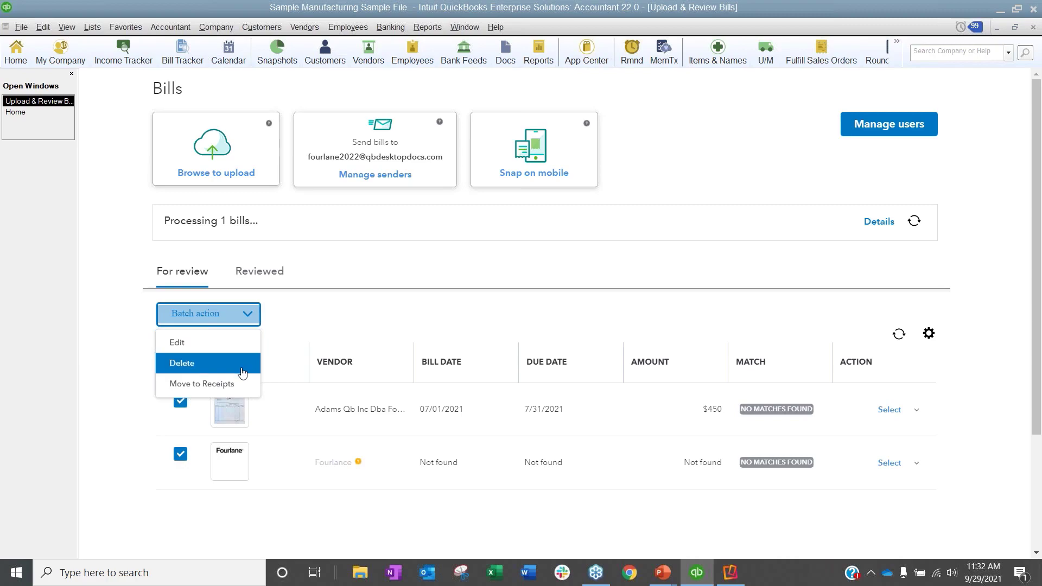
pyautogui.click(202, 450)
pyautogui.click(180, 350)
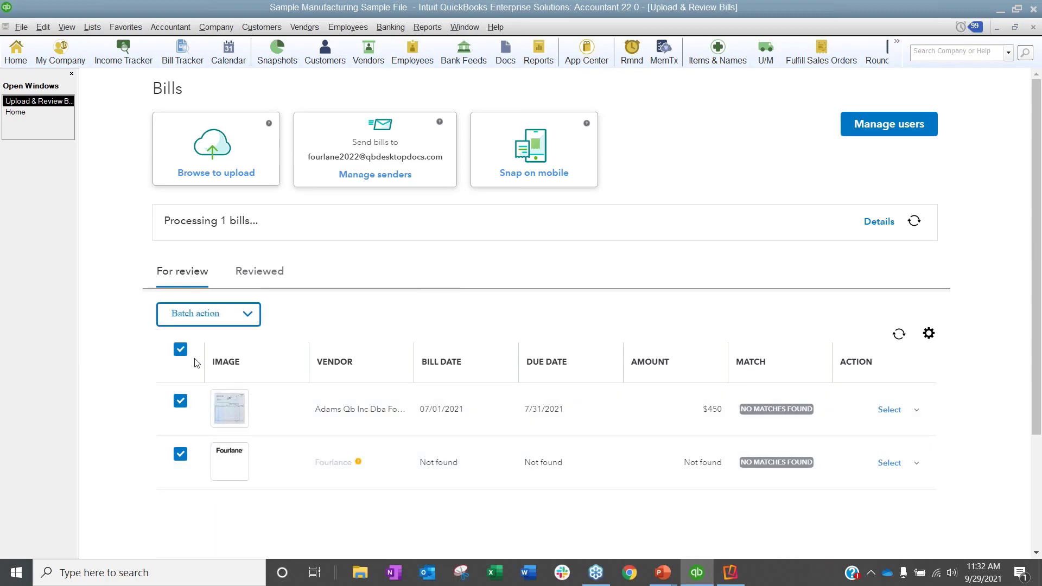
# Step: Review the bill list's column and page size options and the instructions for uploading bills from a mobile device
pyautogui.click(929, 334)
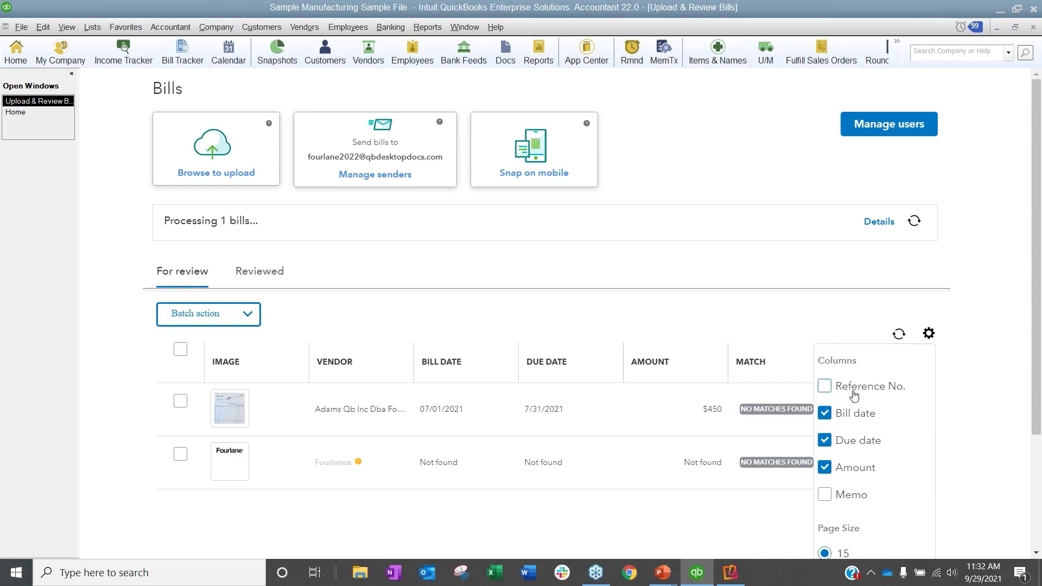
pyautogui.scroll(-3, 855, 398)
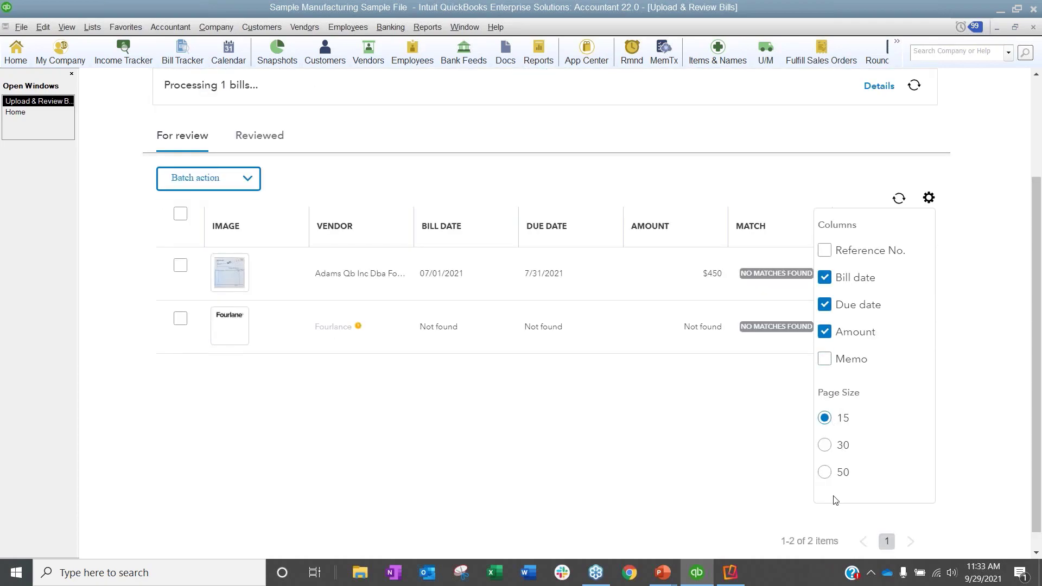
pyautogui.click(688, 423)
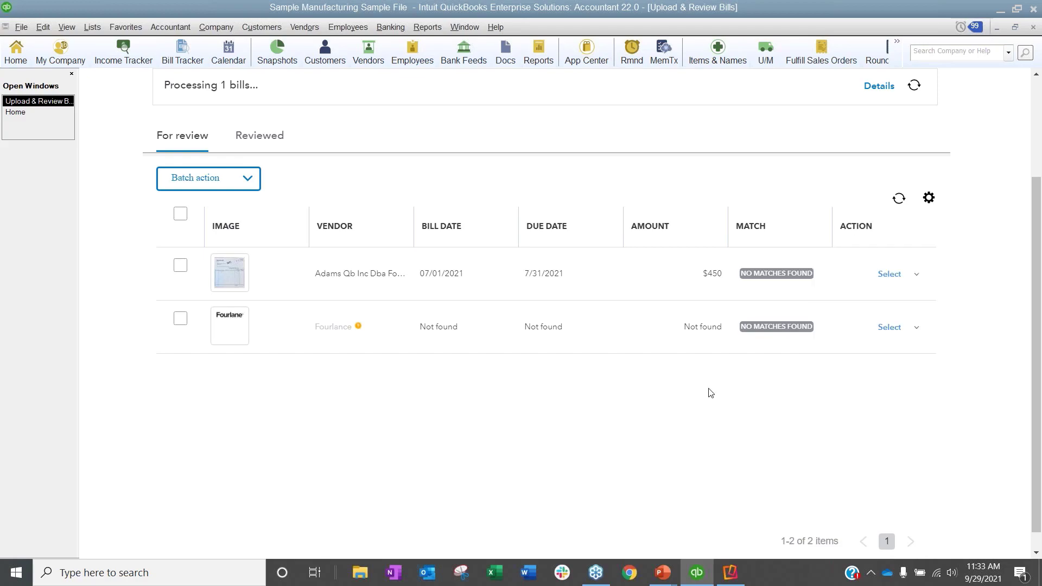
pyautogui.scroll(3, 897, 226)
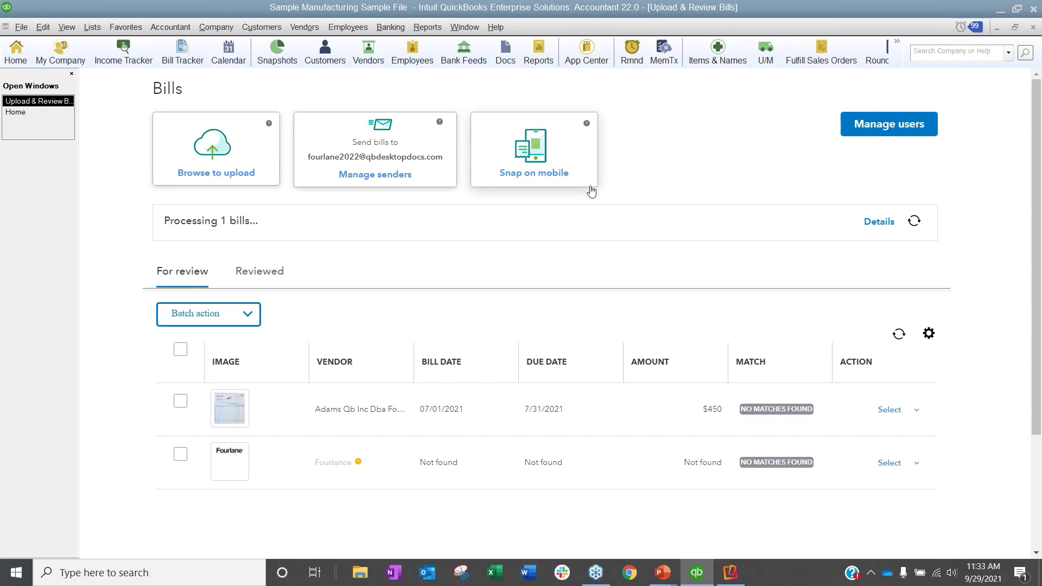
pyautogui.click(575, 157)
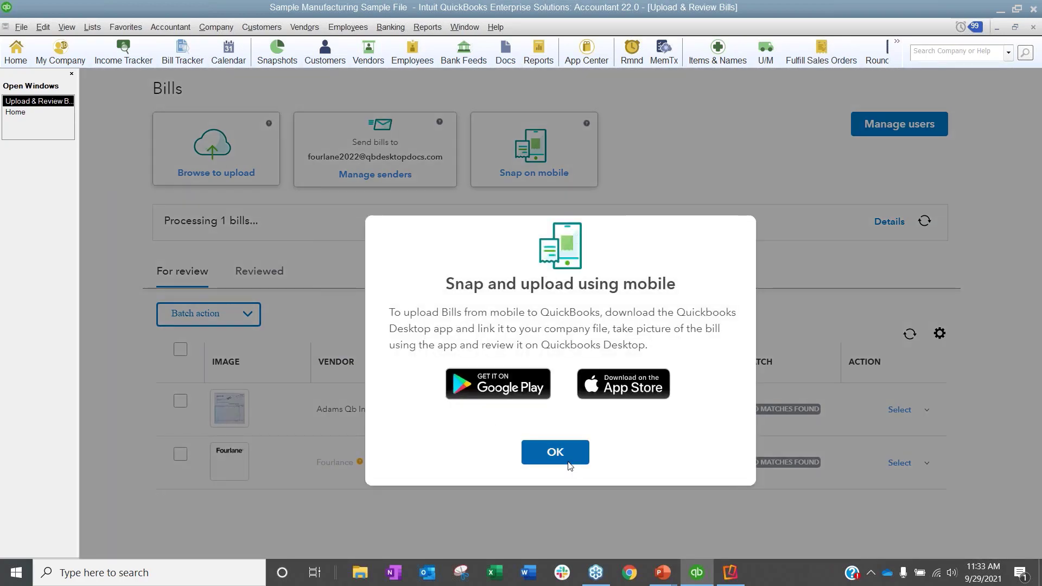
pyautogui.click(560, 461)
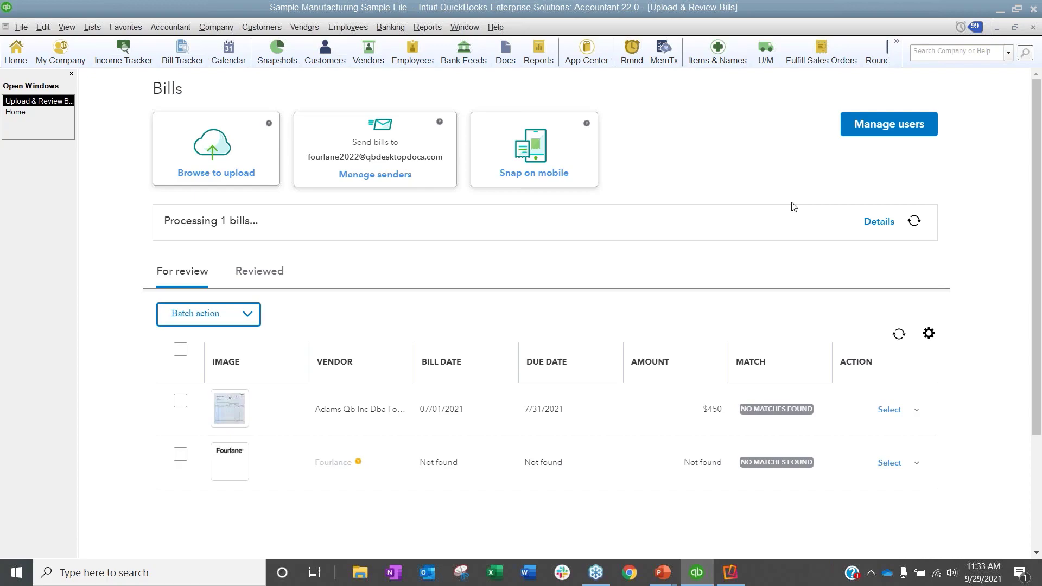
# Step: Import the data of the $450 Adams Qb Inc Dba Fourlane bill dated 07/01/2021 into a new bill
pyautogui.click(181, 349)
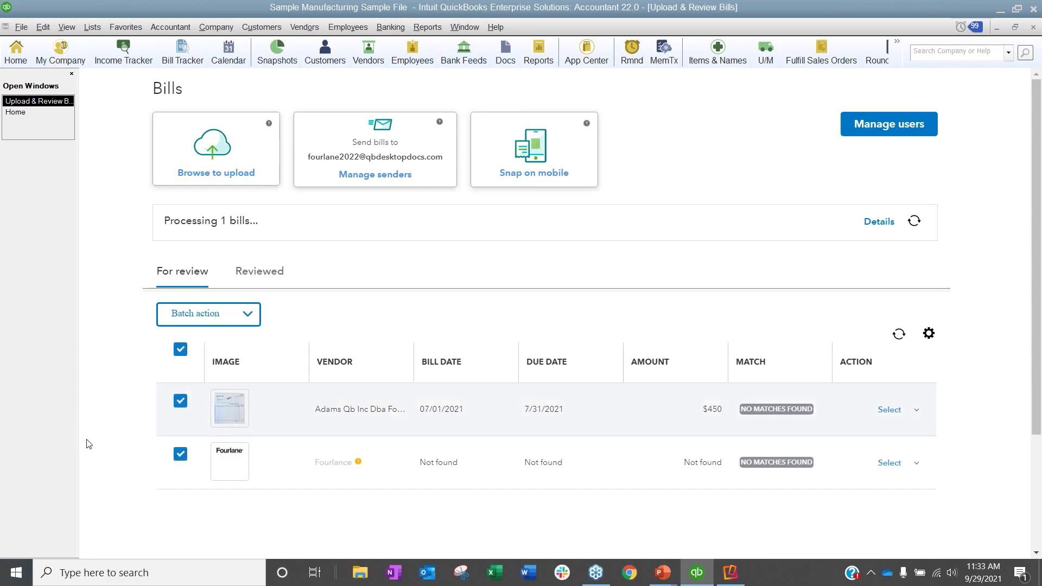
pyautogui.click(919, 412)
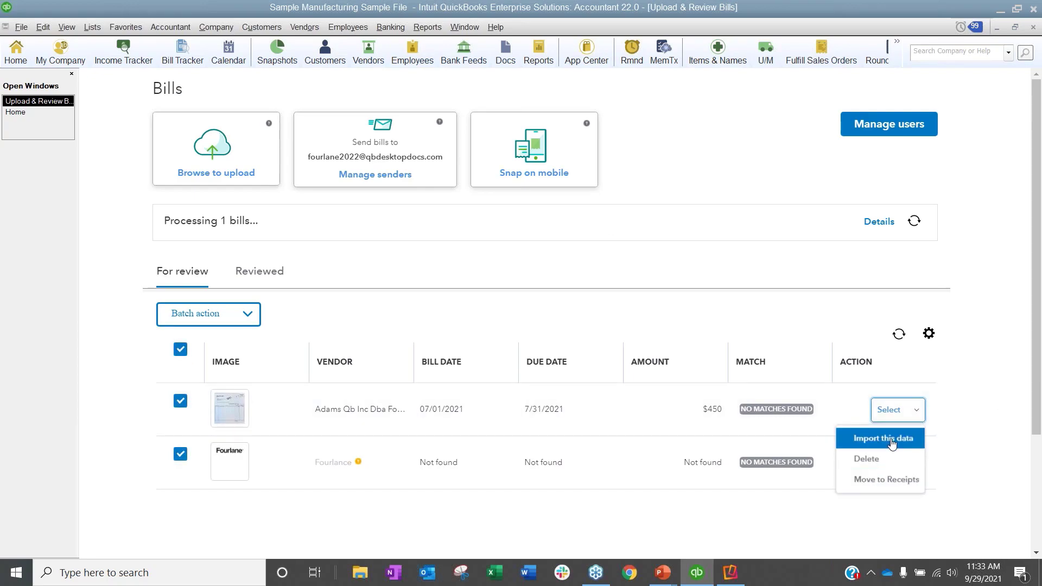
pyautogui.click(181, 454)
pyautogui.click(181, 454)
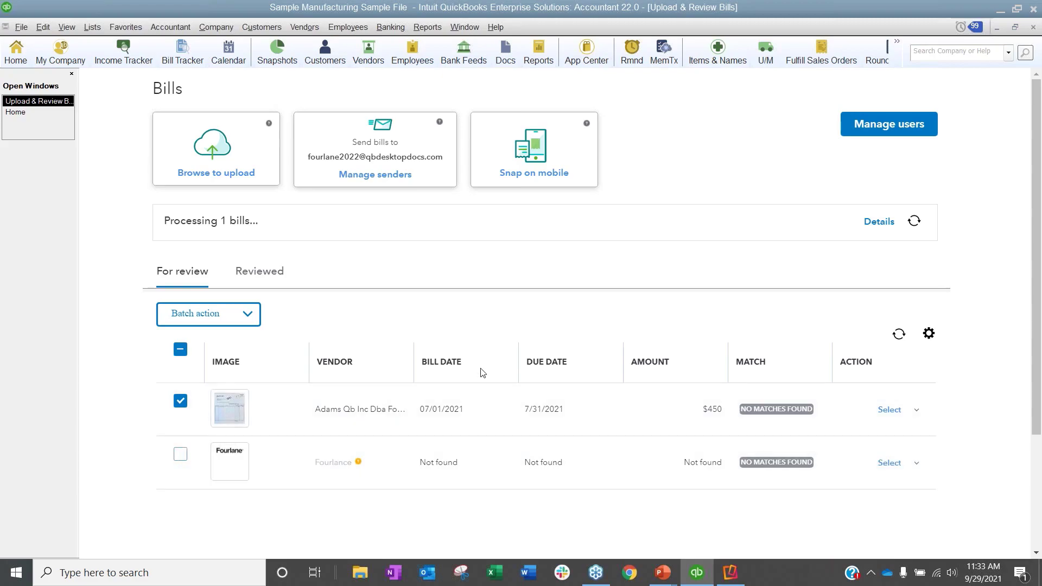
pyautogui.click(917, 411)
pyautogui.click(893, 436)
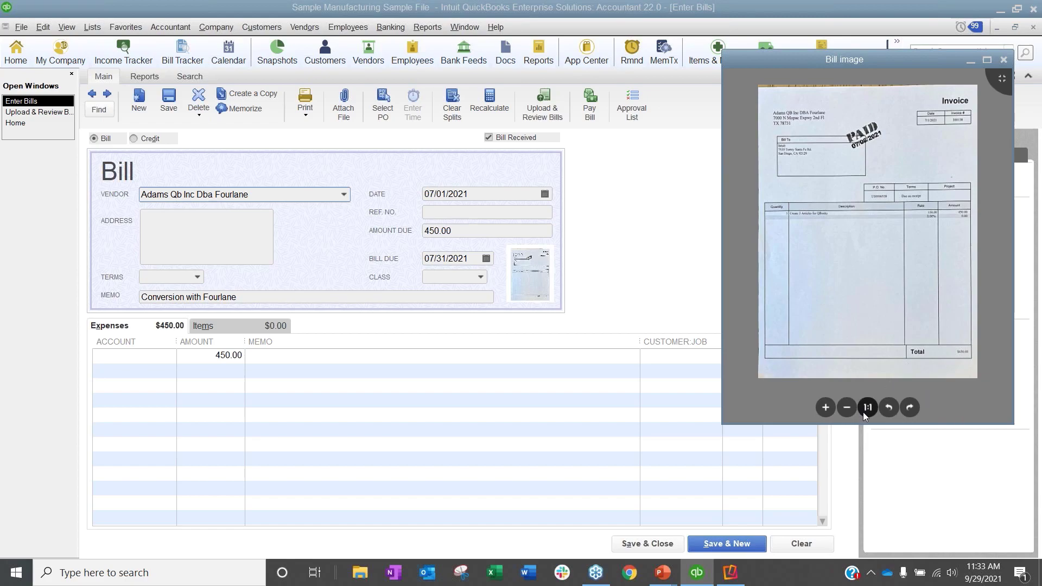
# Step: Examine the scanned invoice at a larger size and reopen its image from the bill form
pyautogui.click(826, 408)
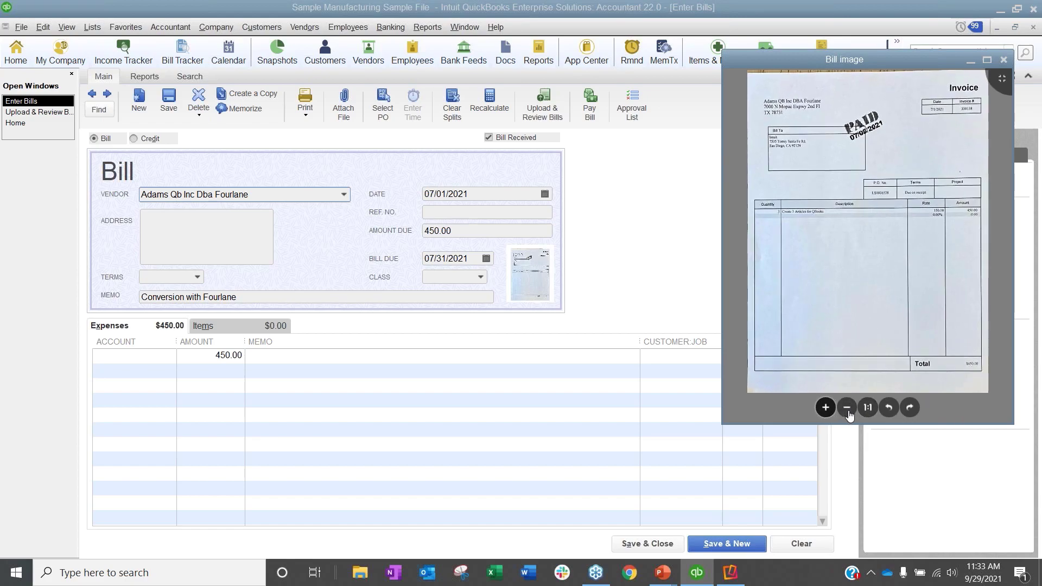
pyautogui.click(825, 408)
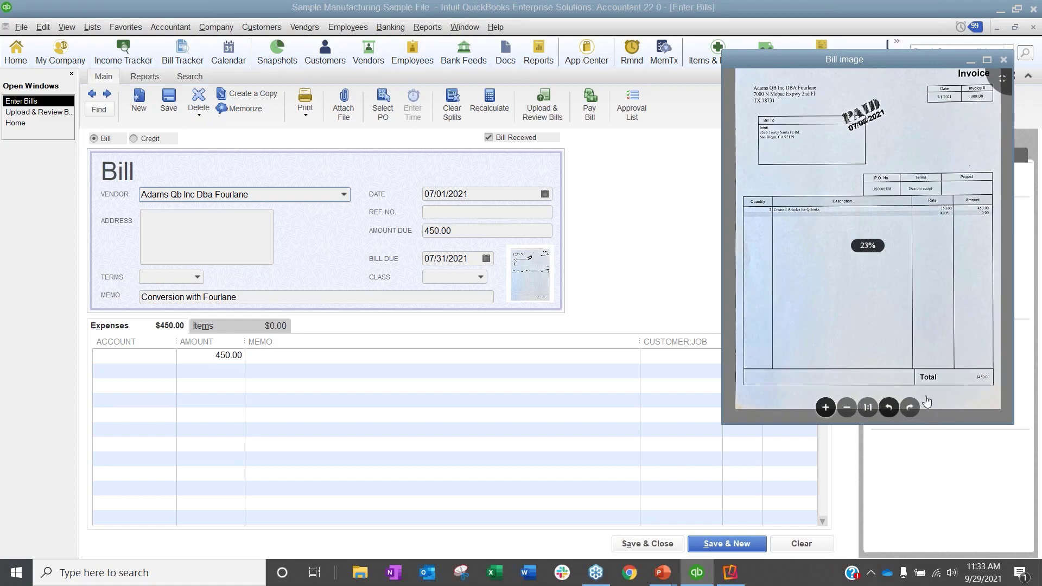
pyautogui.scroll(-1, 855, 255)
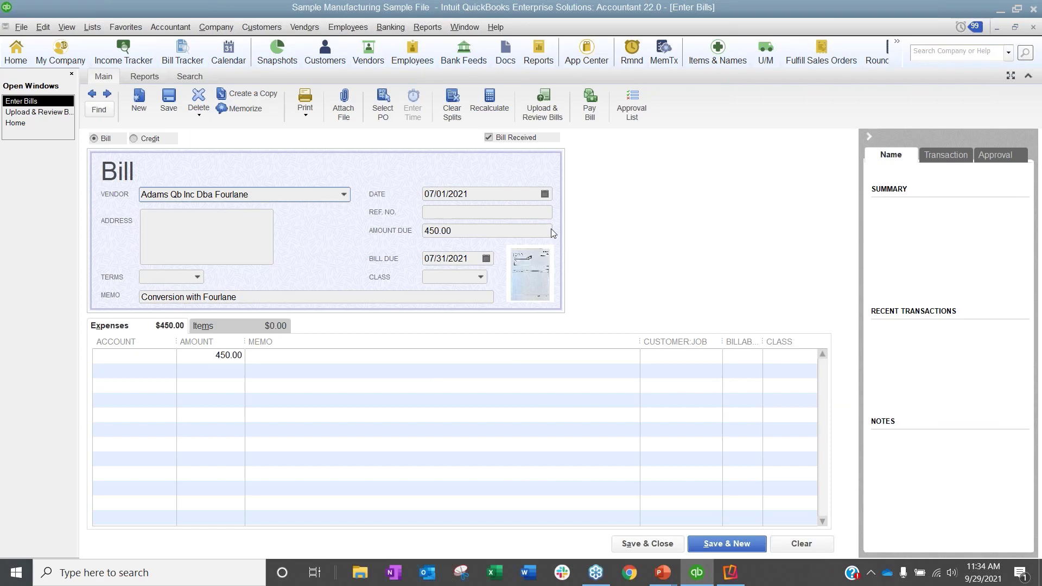
pyautogui.click(530, 276)
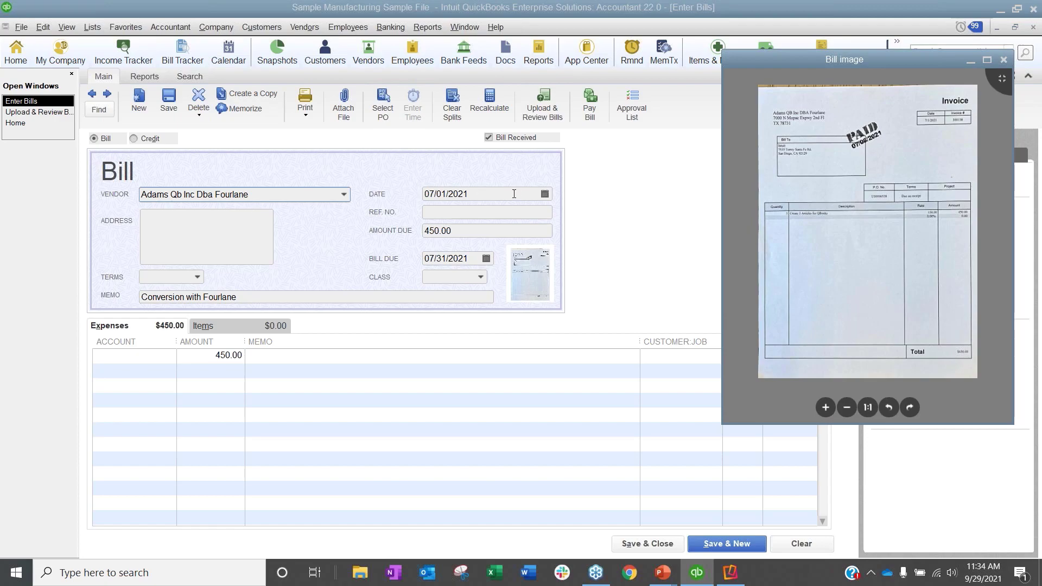
# Step: Set the bill's reference number to 123156 and save the bill, accepting the change in the closed period
pyautogui.click(480, 215)
pyautogui.write('123156')
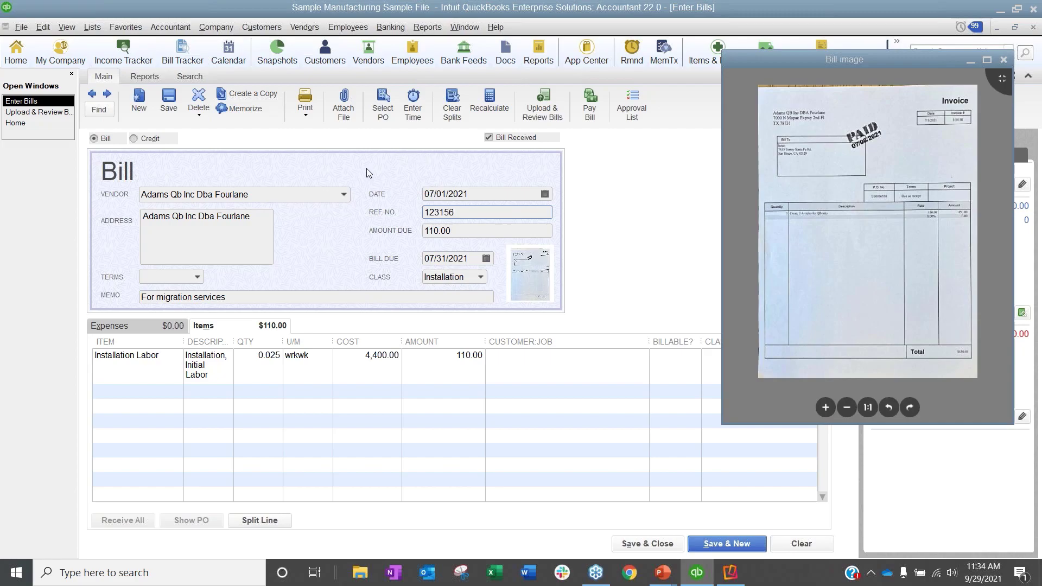
pyautogui.click(150, 369)
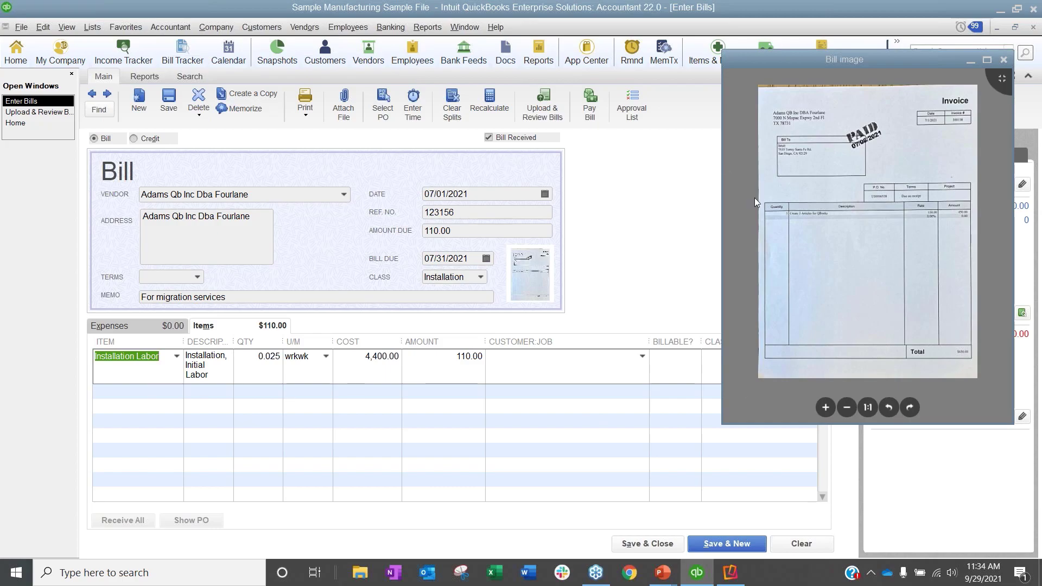
pyautogui.click(1003, 60)
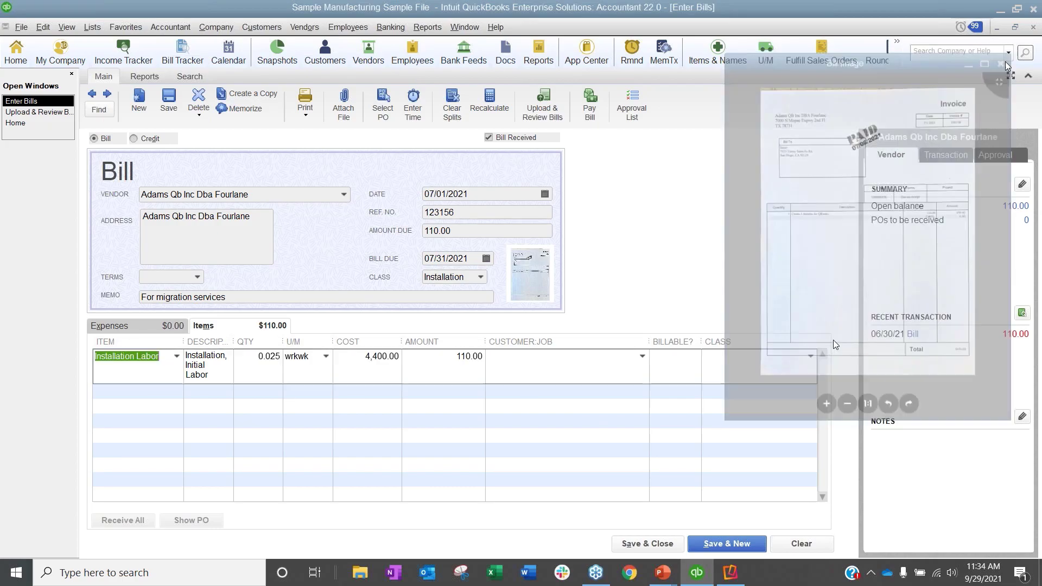
pyautogui.click(169, 100)
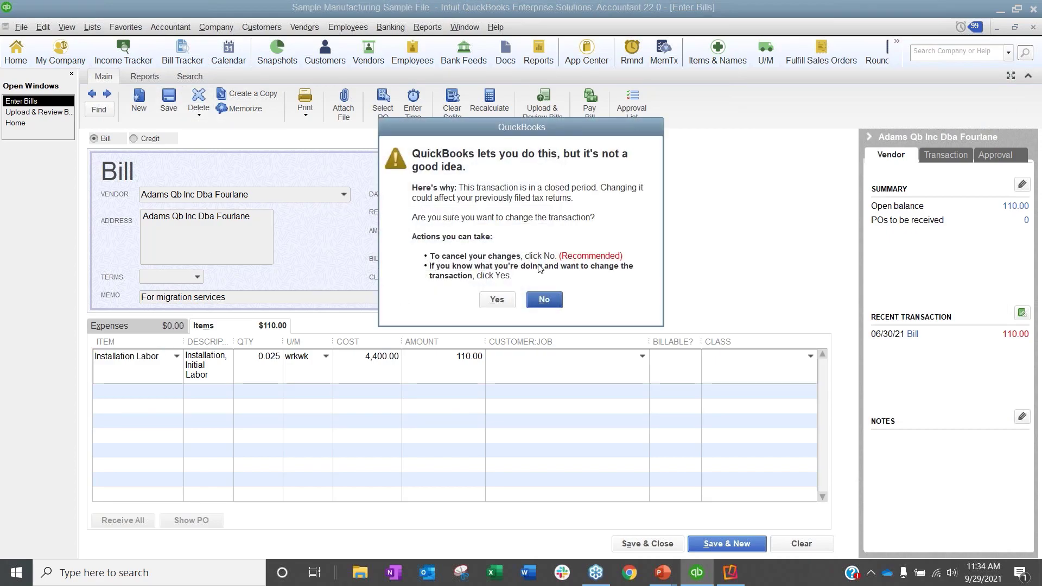
pyautogui.click(497, 300)
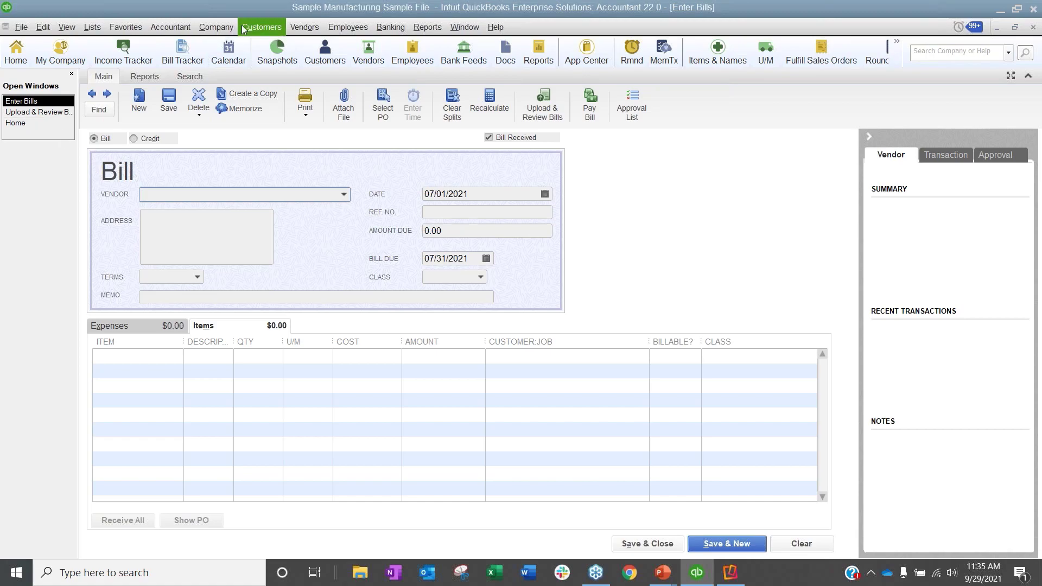
# Step: Open the saved 07/01/2021 bill from the Adams Qb Inc Dba Fourlane vendor record and view its attachments
pyautogui.click(305, 27)
pyautogui.click(317, 41)
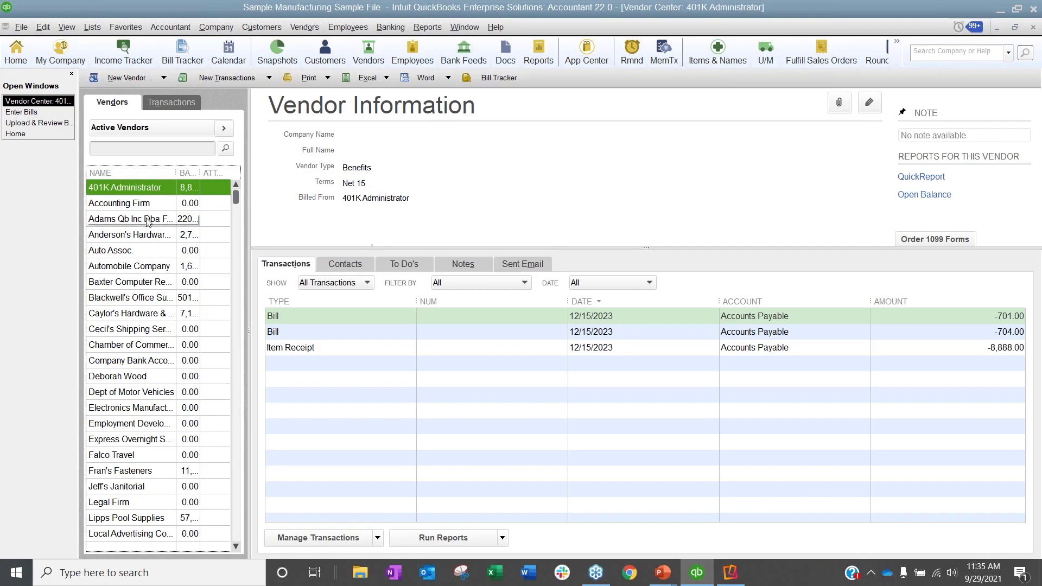
pyautogui.click(130, 219)
pyautogui.doubleClick(405, 317)
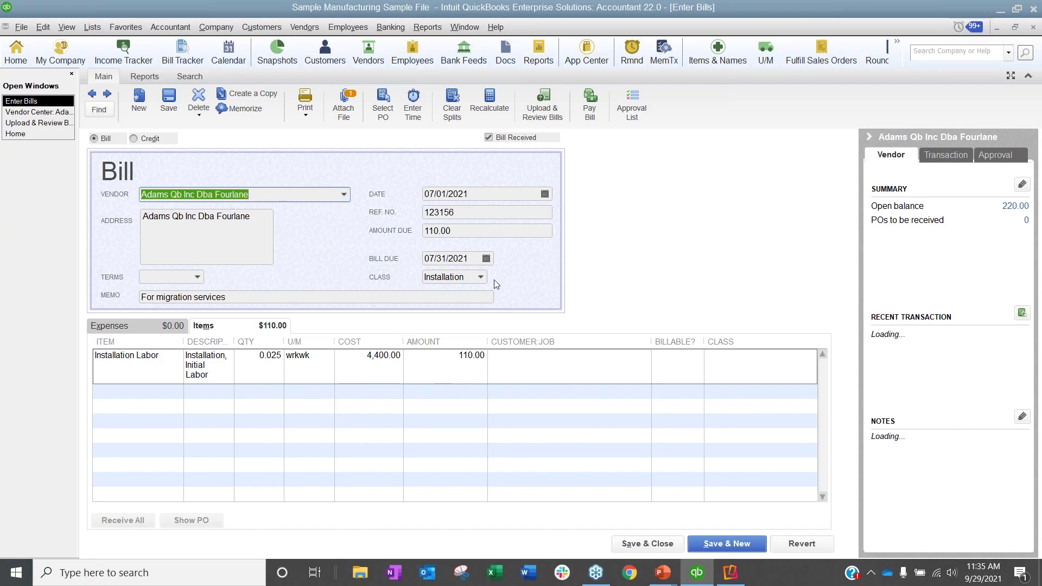
pyautogui.click(353, 103)
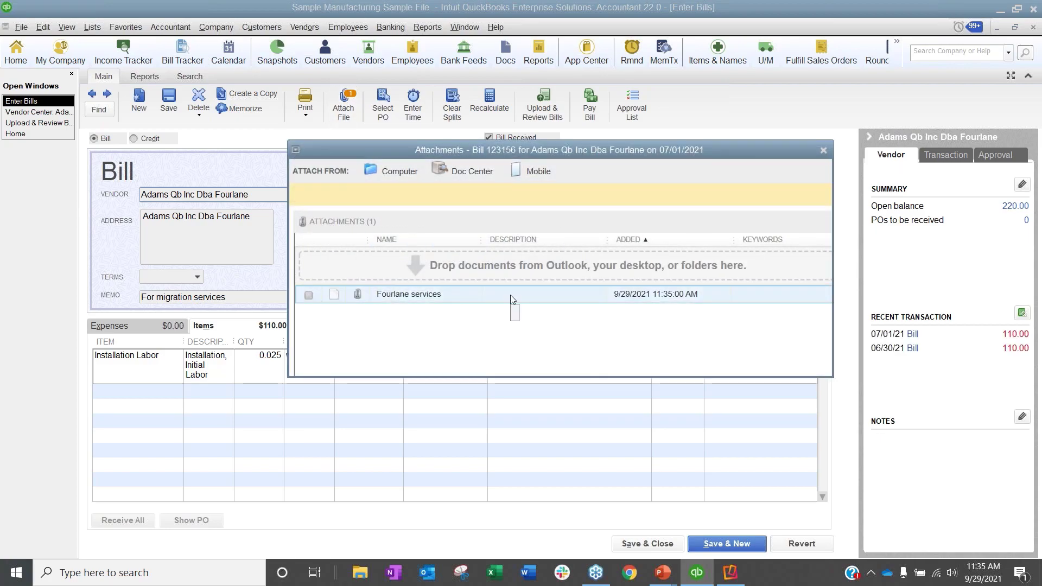
pyautogui.click(824, 150)
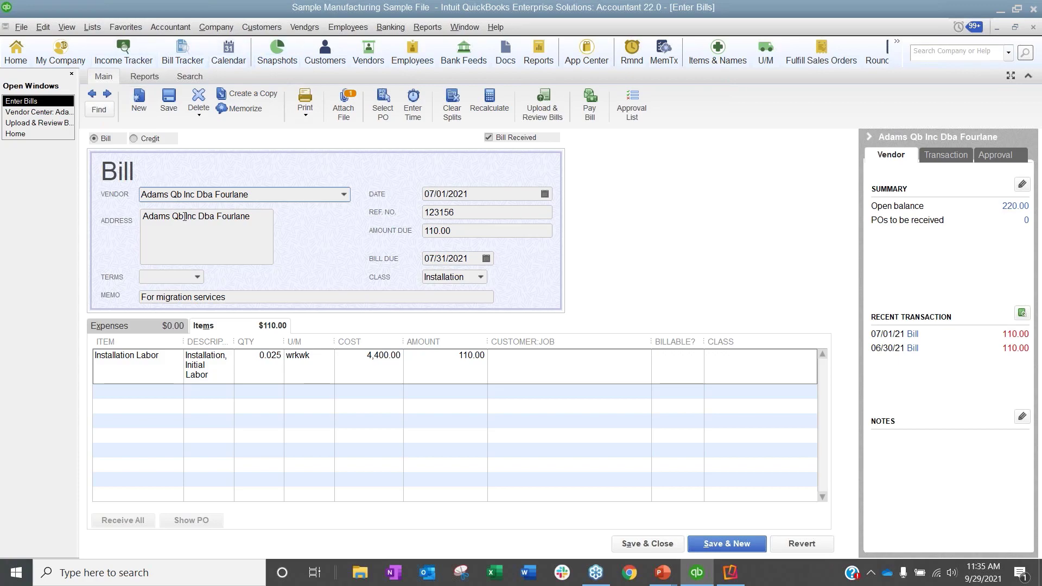
# Step: Return to the uploaded bills for review, select the Fourlance bill and view its available actions
pyautogui.click(61, 124)
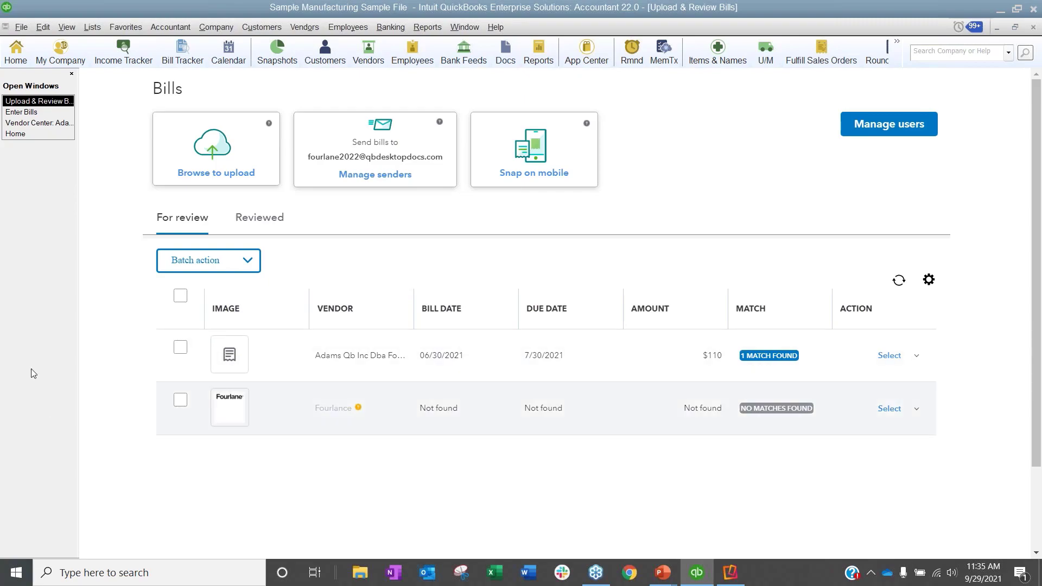
pyautogui.click(180, 402)
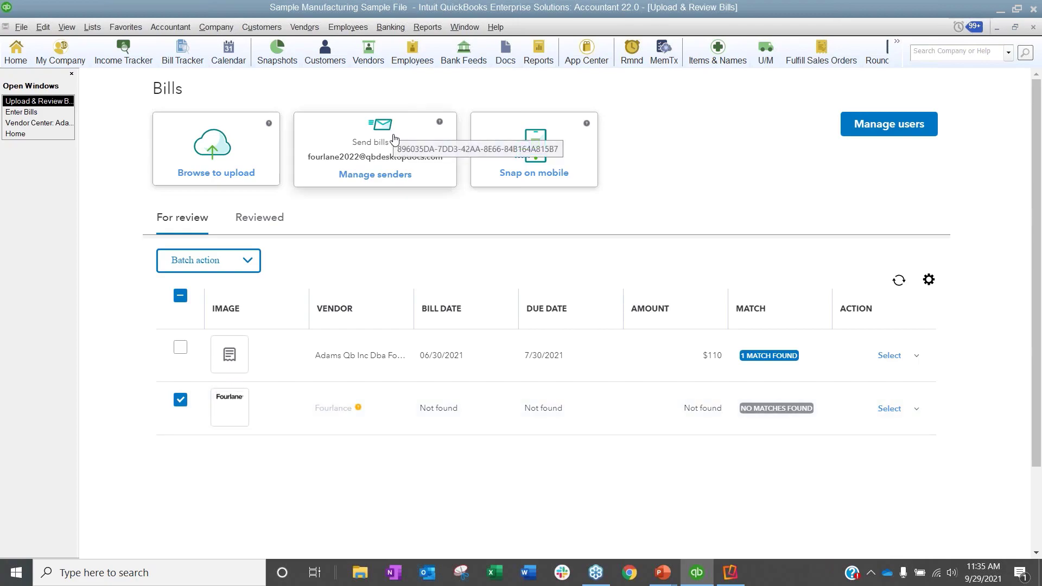
pyautogui.click(913, 411)
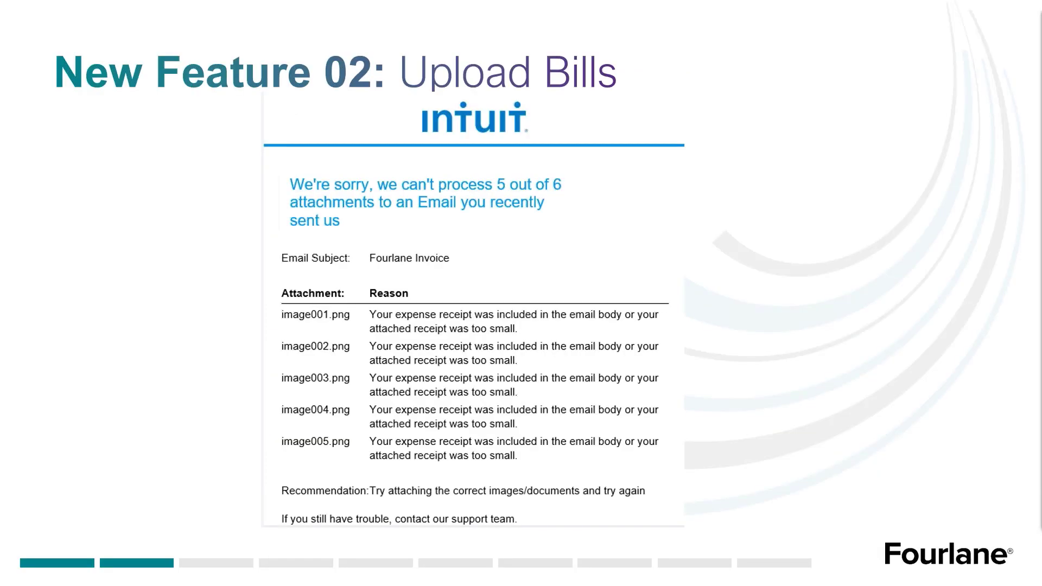
pyautogui.press('Right')
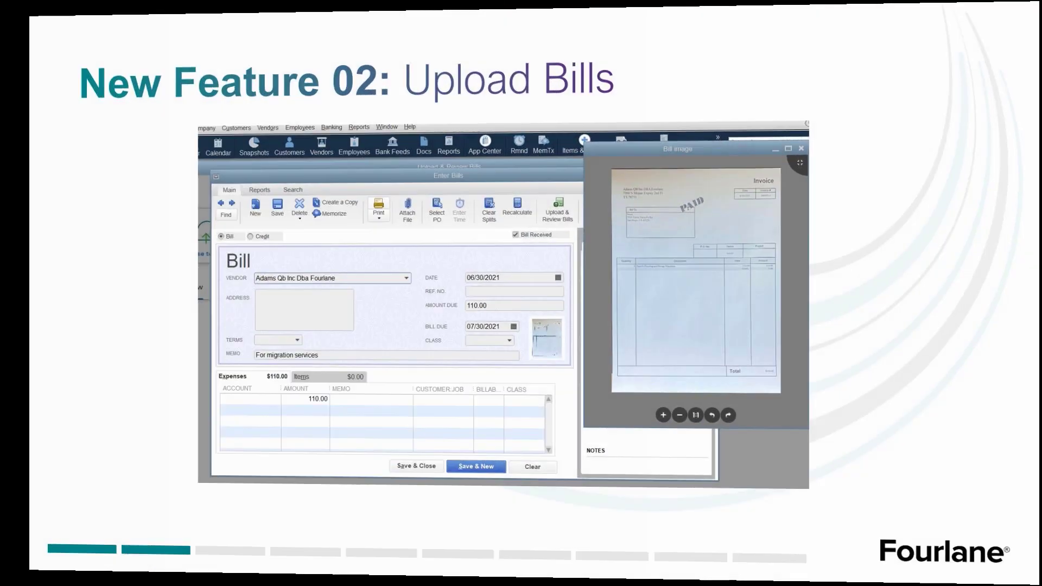
pyautogui.press('Right')
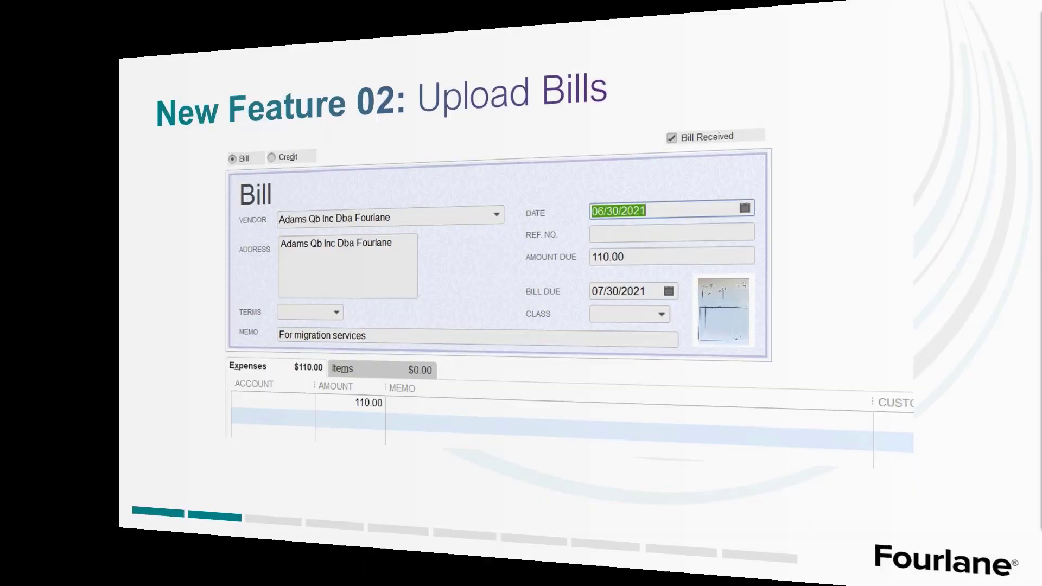
pyautogui.press('Right')
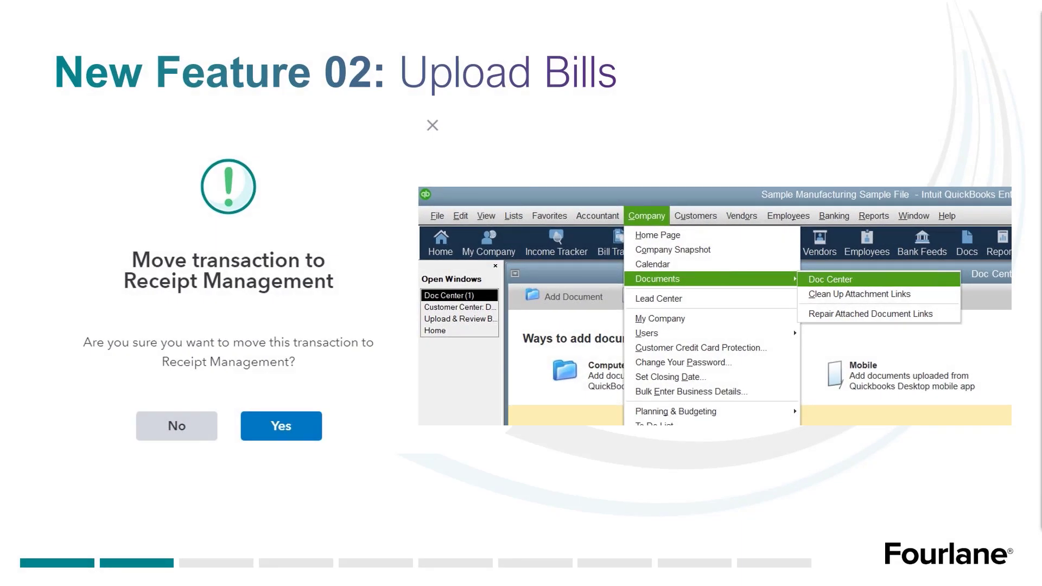
pyautogui.press('Right')
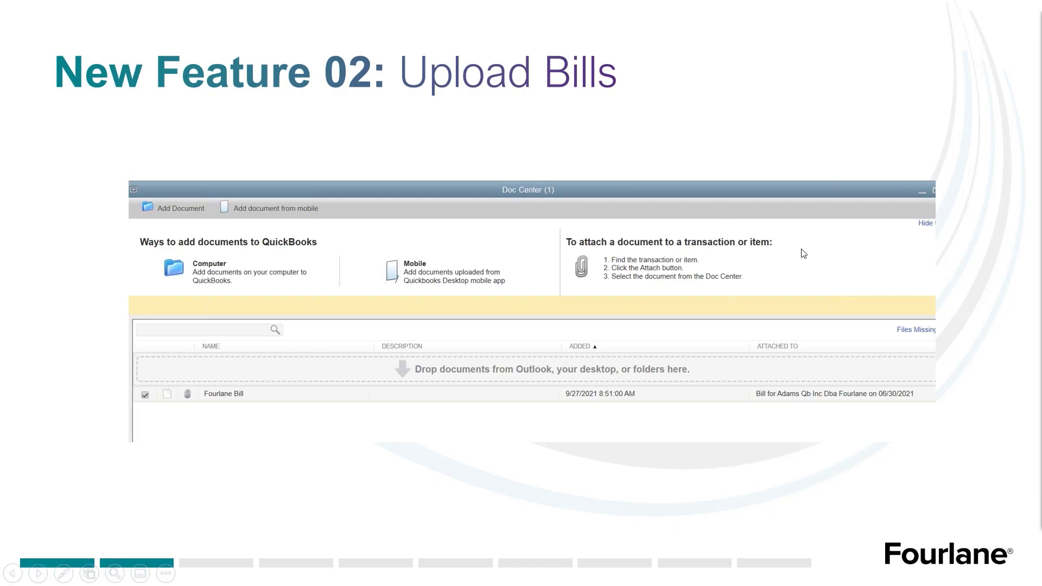
pyautogui.press('Right')
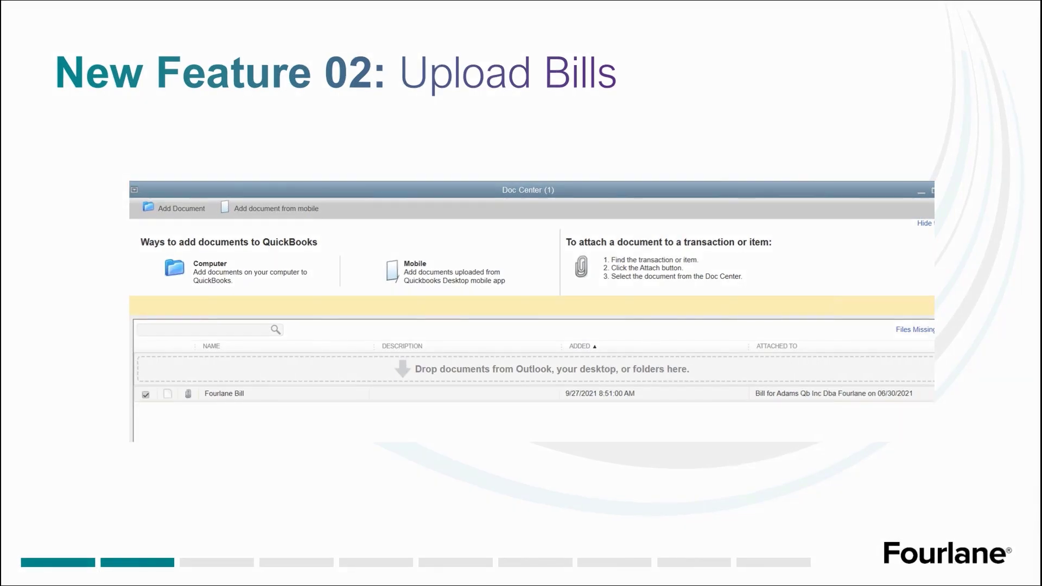
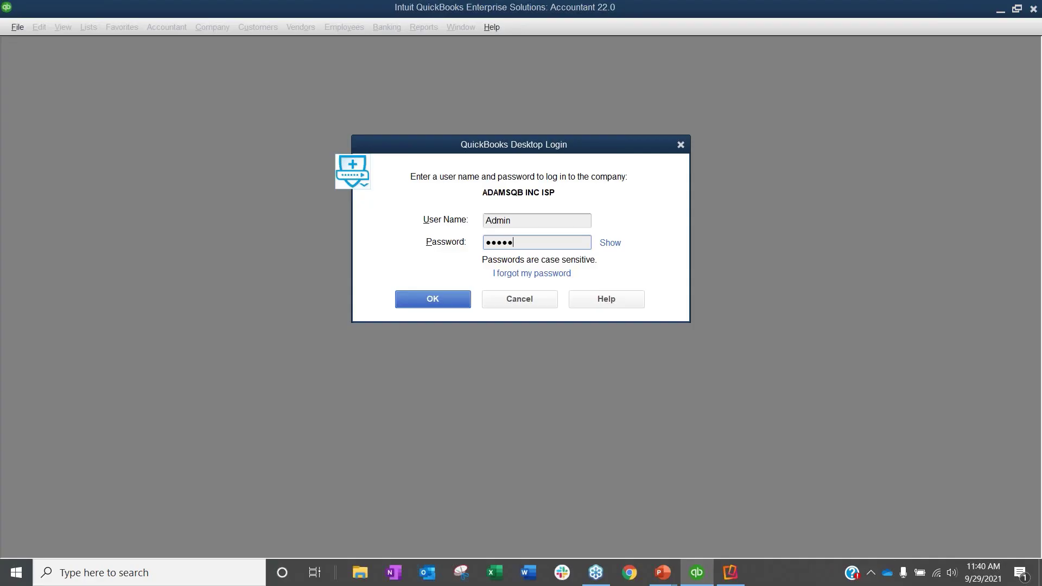
# Step: Log in to the ADAMSQB INC ISP company file by entering the Admin user's password and maximize the home page
pyautogui.write('***')
pyautogui.press('Return')
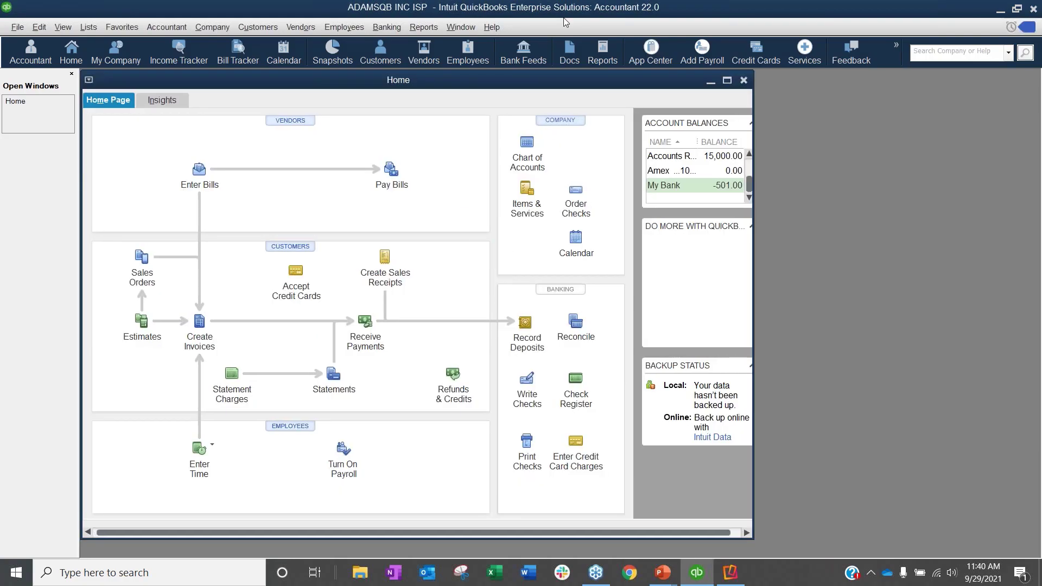
pyautogui.click(728, 83)
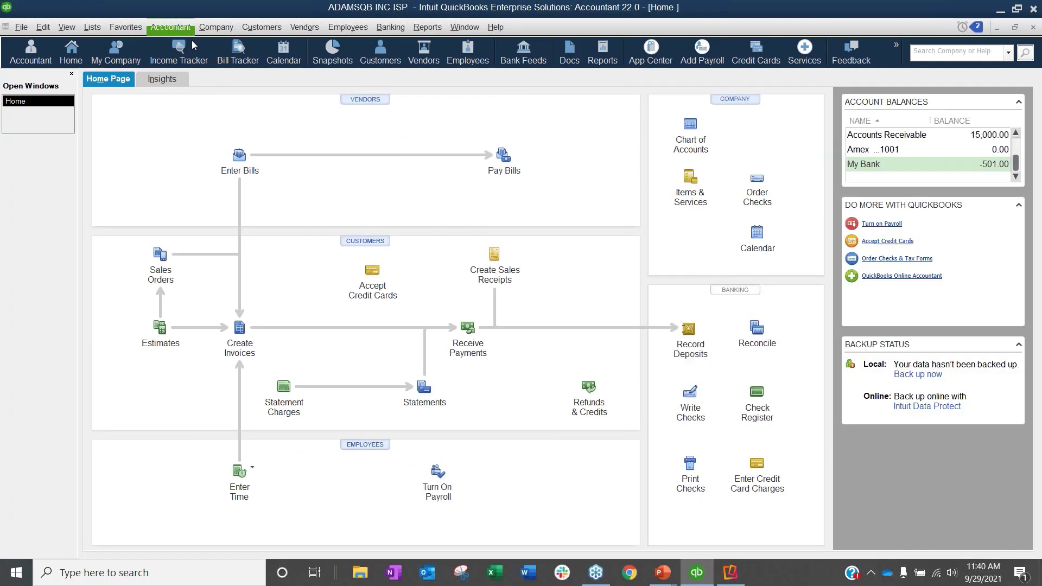
# Step: Open the approval process setup and start a new approval process from the Bills template
pyautogui.click(213, 25)
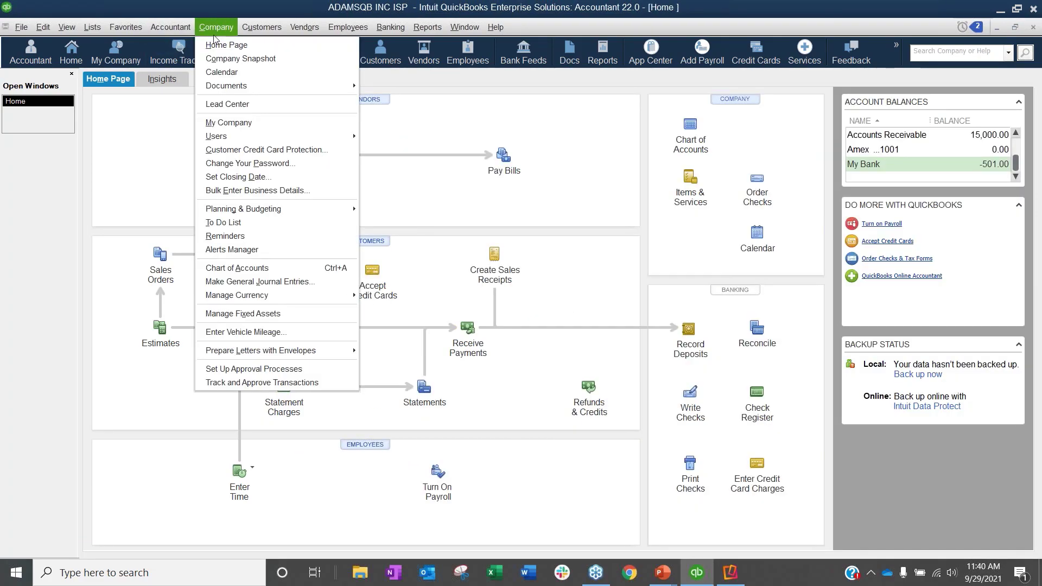
pyautogui.click(270, 370)
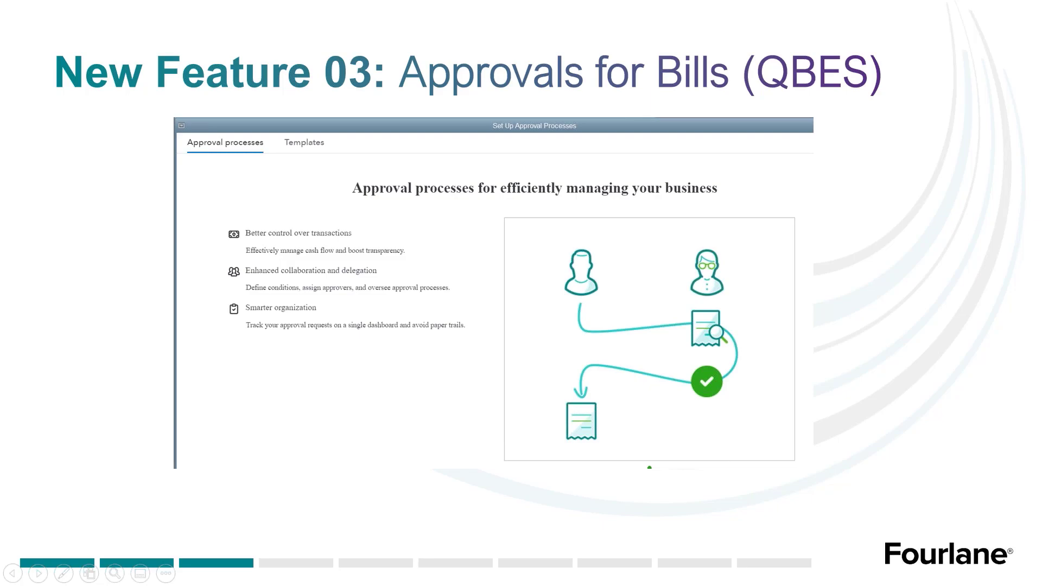
pyautogui.press('Right')
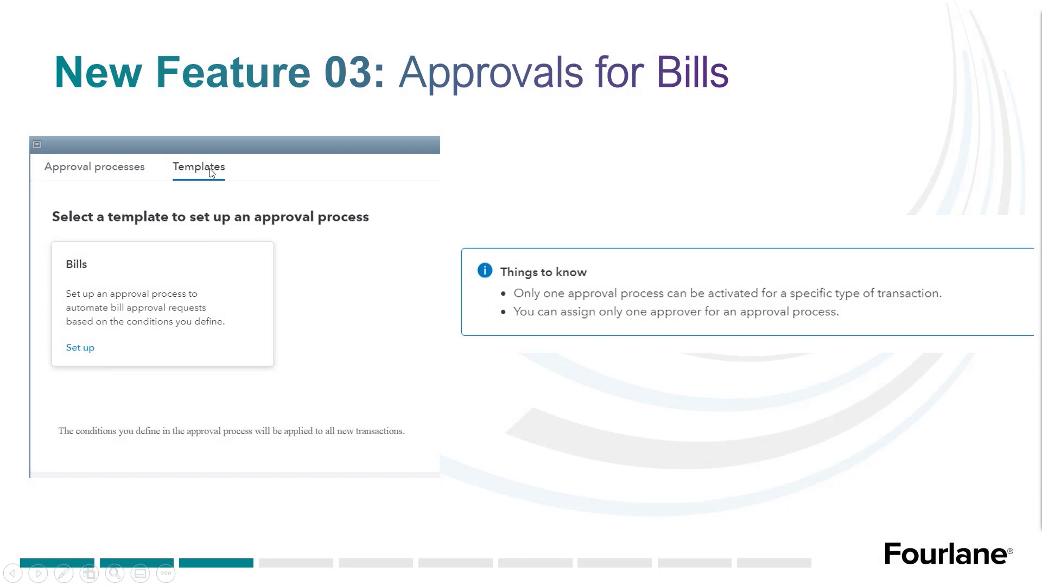
pyautogui.hotkey('alt', 'Tab')
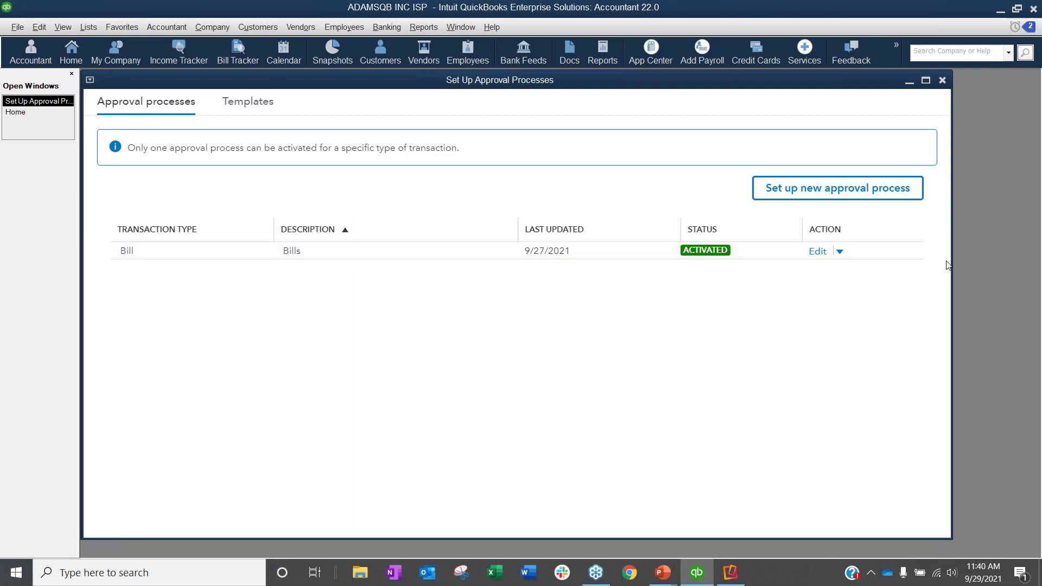
pyautogui.click(250, 103)
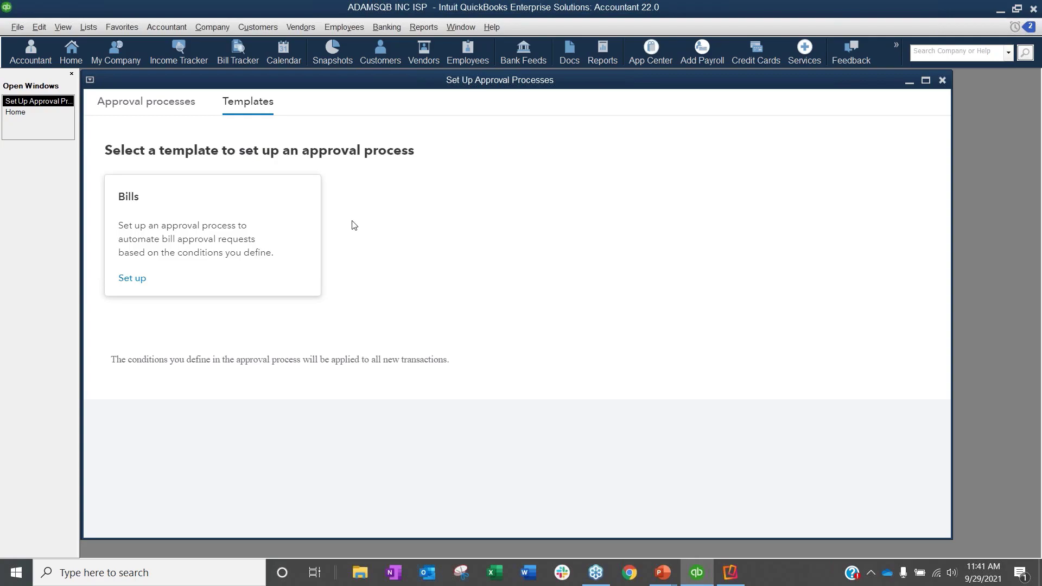
pyautogui.click(133, 279)
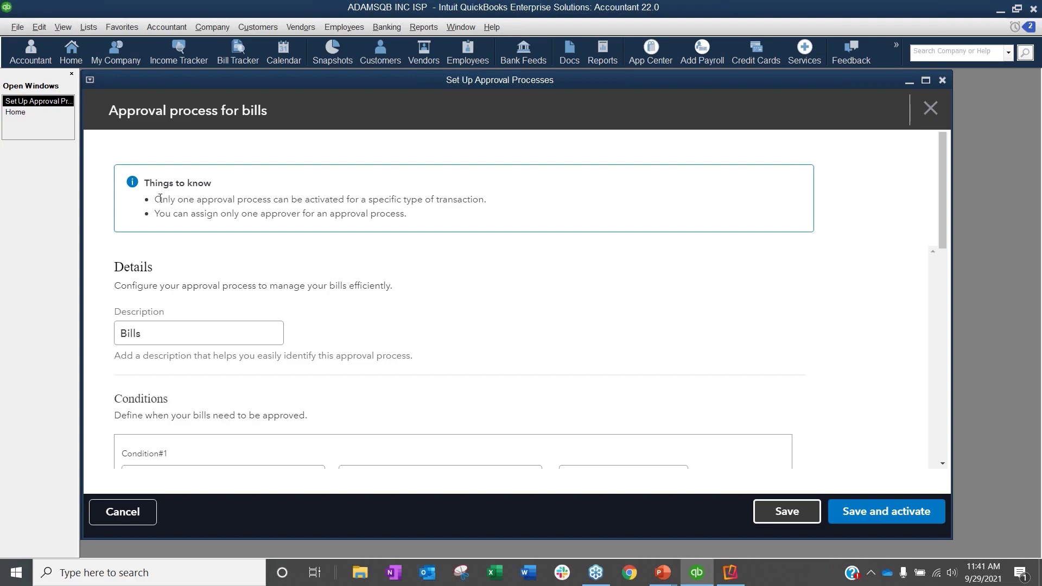
# Step: Examine the notes on active processes and approvers, and the description of the bill approval process
pyautogui.moveTo(155, 199); pyautogui.dragTo(187, 202)
pyautogui.moveTo(250, 210); pyautogui.dragTo(485, 203)
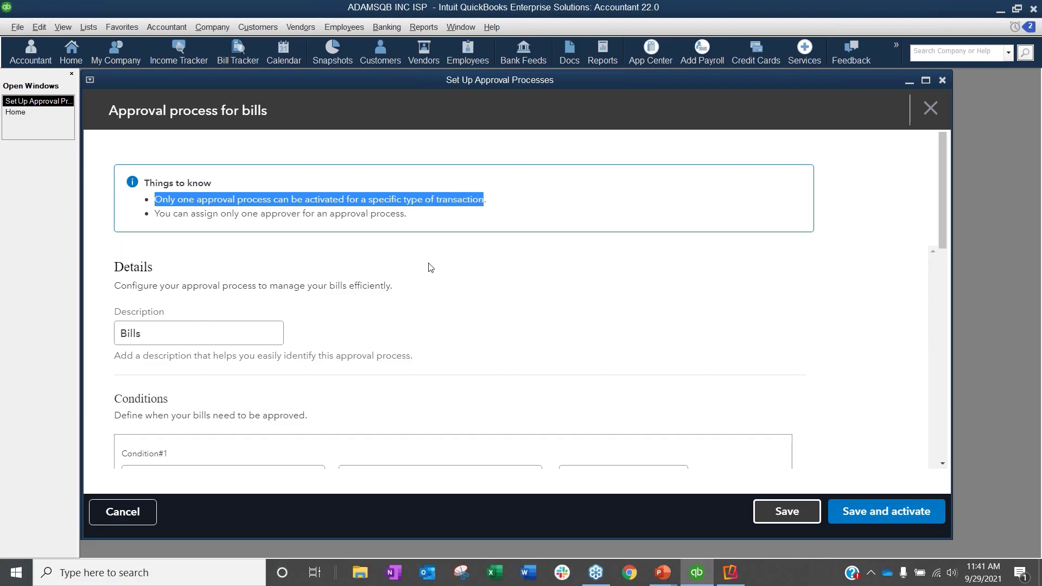
pyautogui.moveTo(155, 213); pyautogui.dragTo(408, 216)
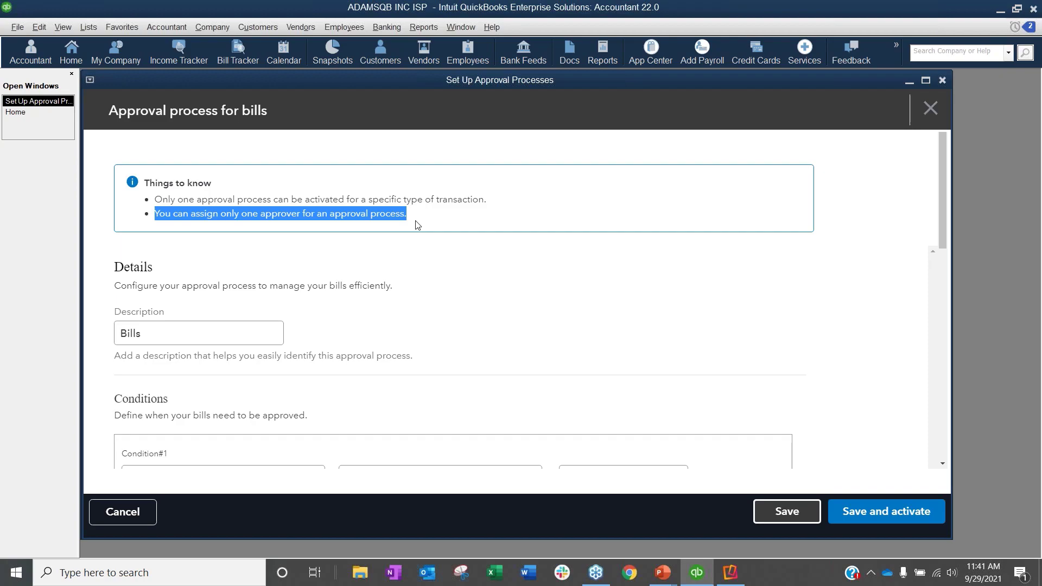
pyautogui.scroll(-1, 418, 225)
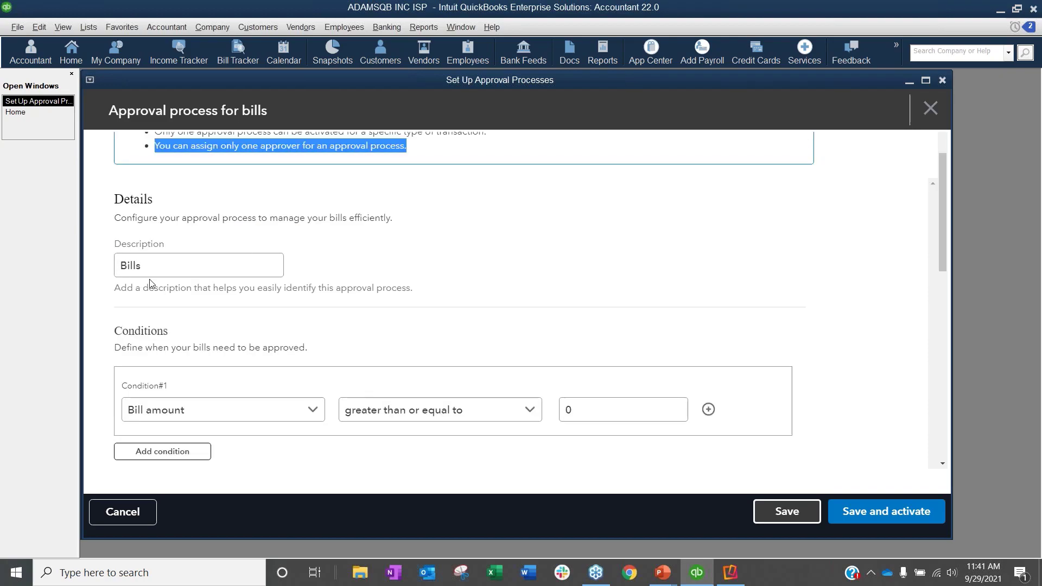
pyautogui.scroll(-1, 147, 264)
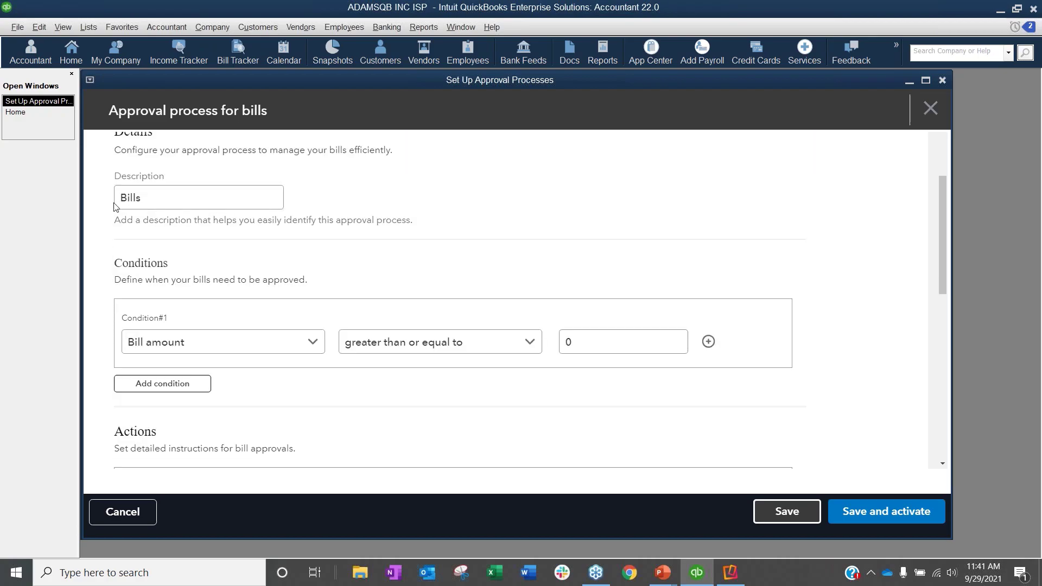
pyautogui.click(273, 187)
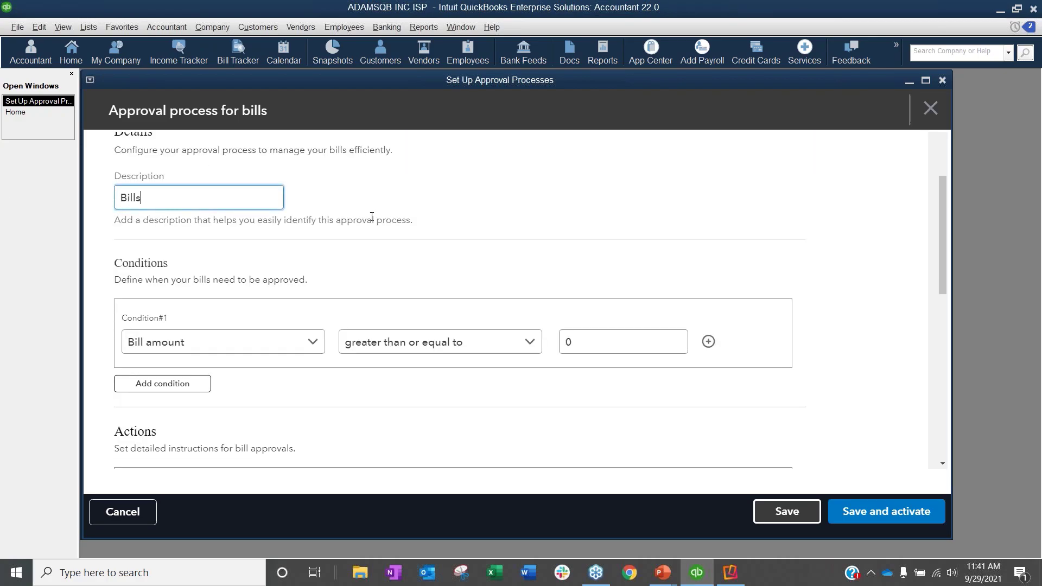
# Step: Check the choices for the first condition and set it to a bill amount greater than or equal to 500
pyautogui.scroll(-1, 288, 269)
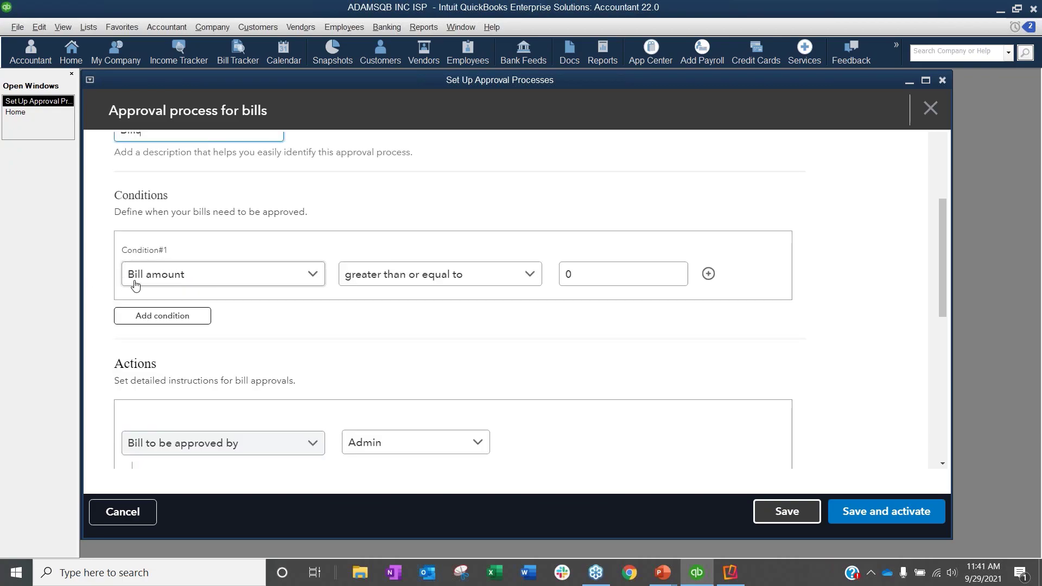
pyautogui.click(263, 281)
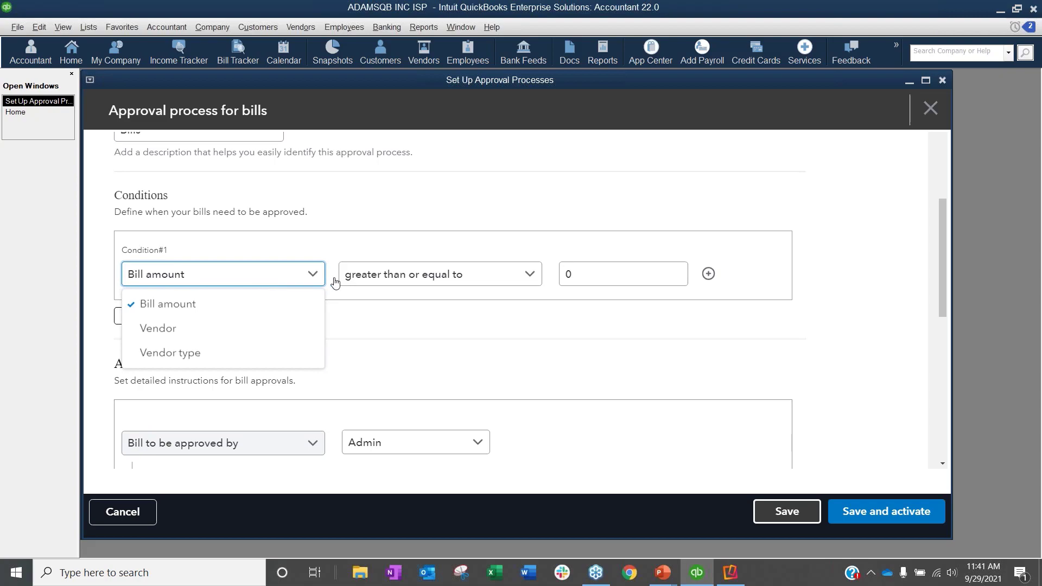
pyautogui.click(436, 279)
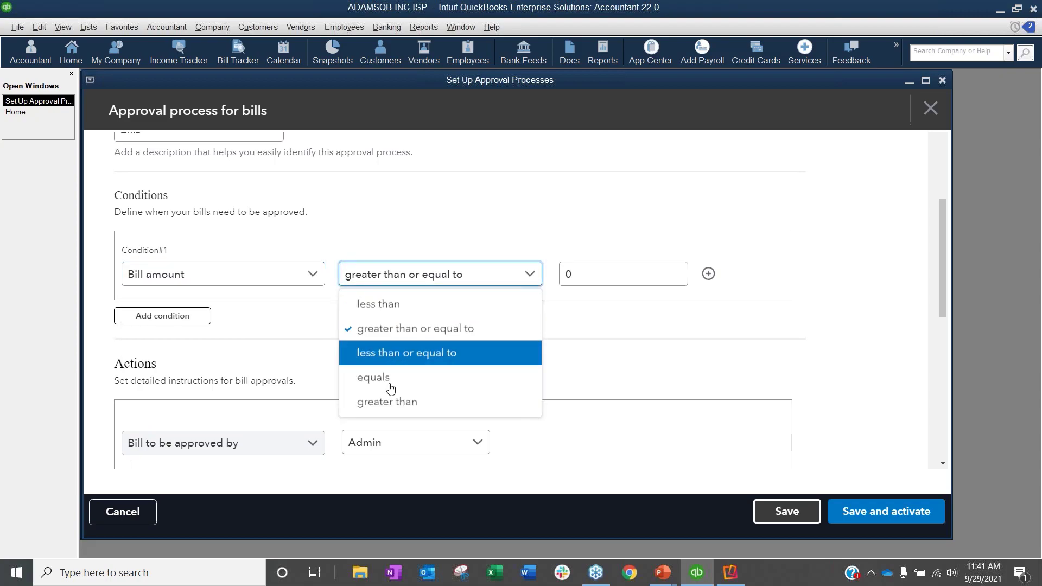
pyautogui.click(602, 274)
pyautogui.write('5')
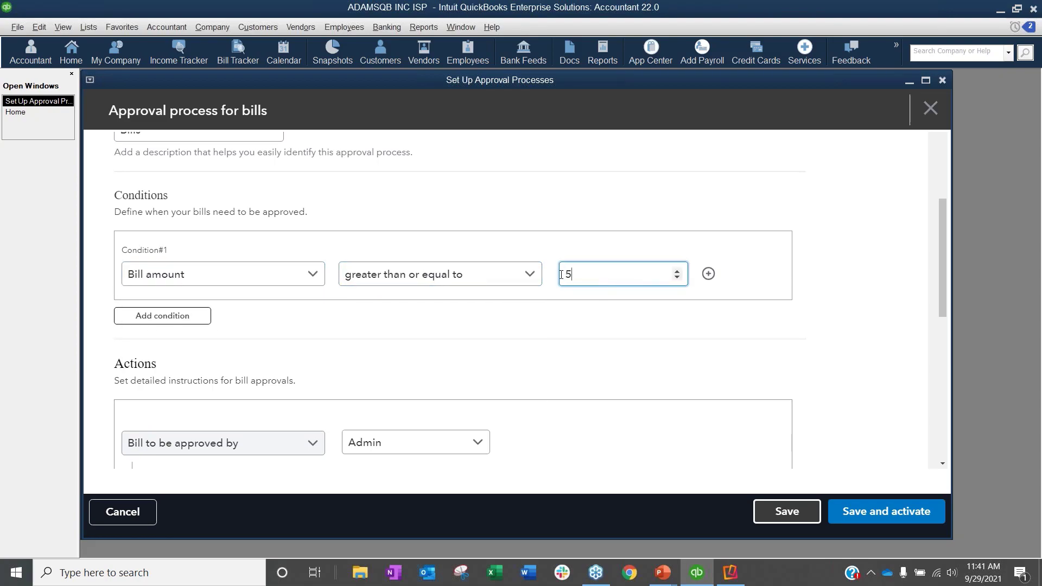
pyautogui.write('00')
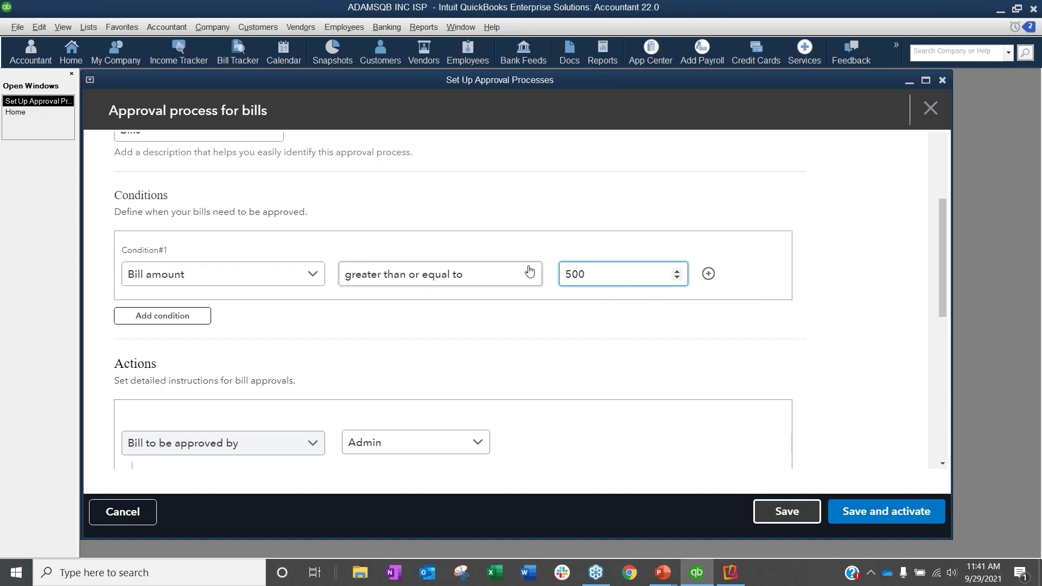
# Step: Add a second limit to the bill amount condition, requiring less than 8000
pyautogui.click(709, 274)
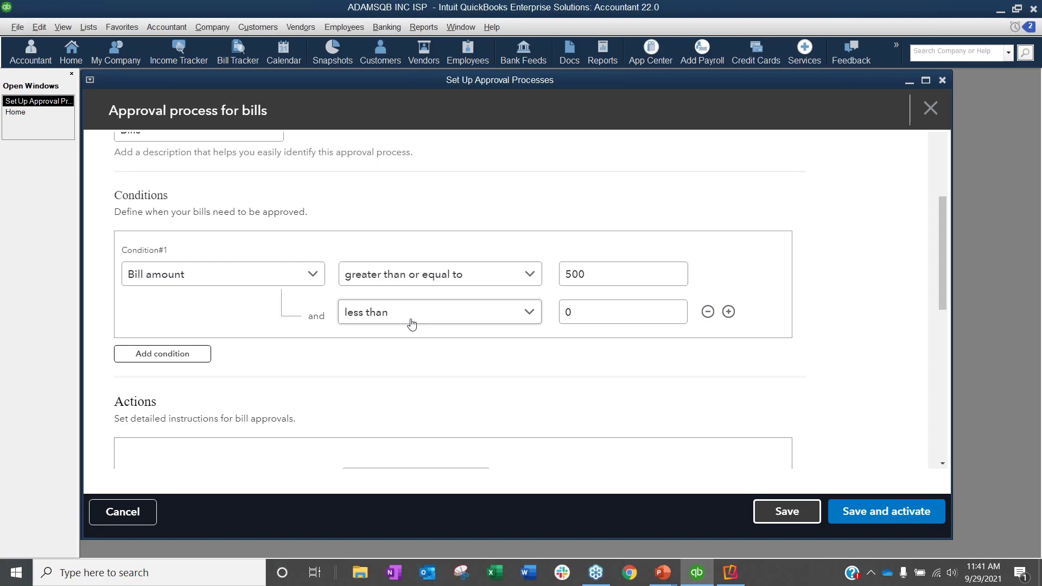
pyautogui.click(621, 309)
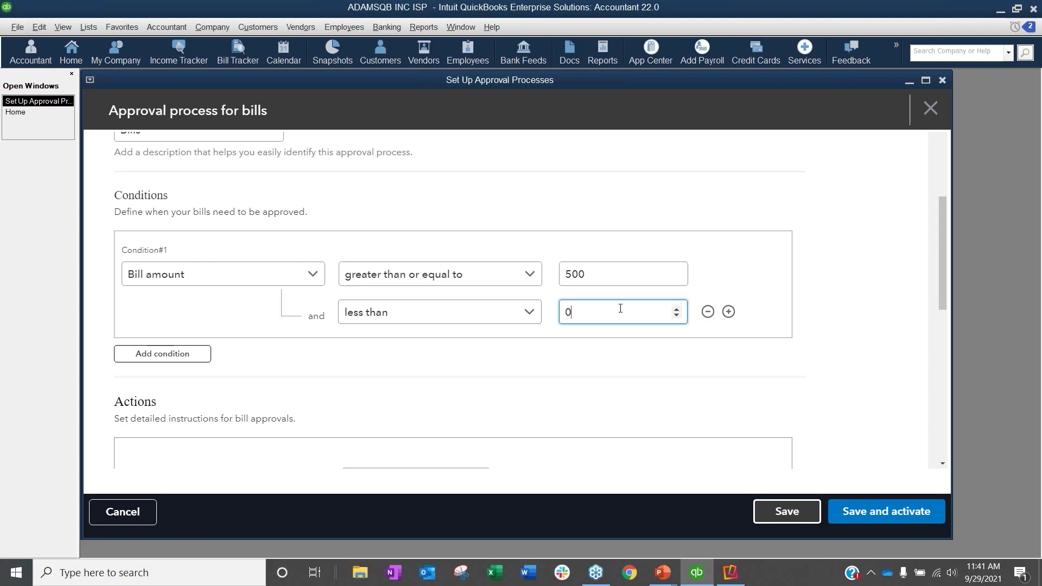
pyautogui.press('BackSpace')
pyautogui.write('8000')
pyautogui.click(583, 360)
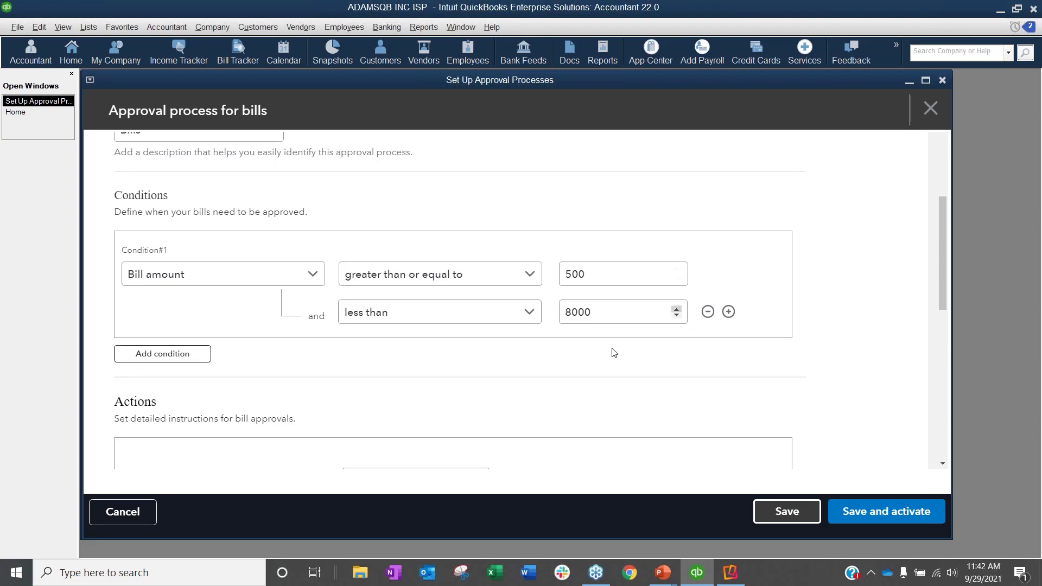
# Step: Try a third limit on the bill amount, and remove both additional limits from the first condition
pyautogui.click(730, 313)
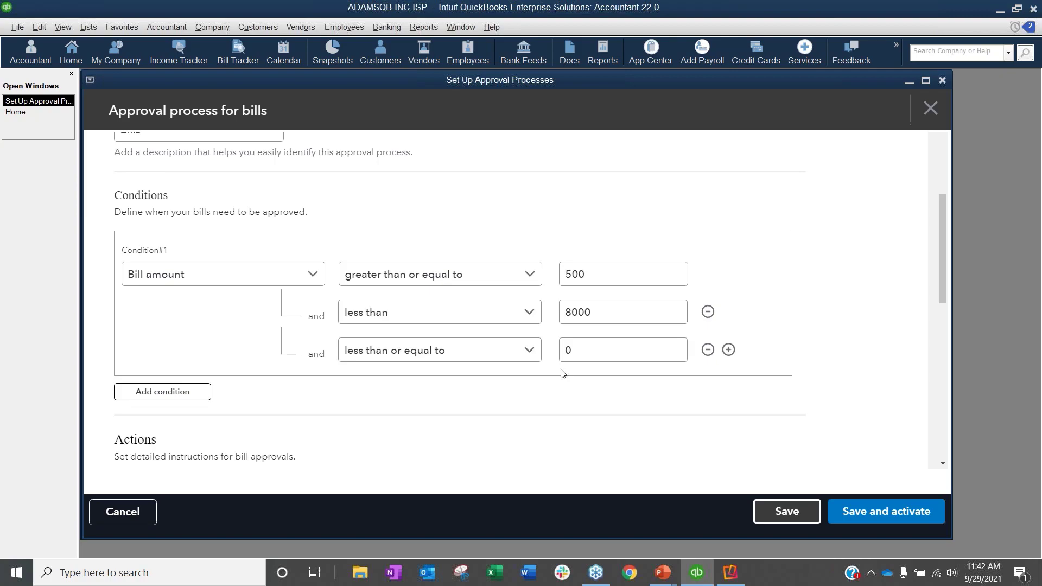
pyautogui.click(709, 349)
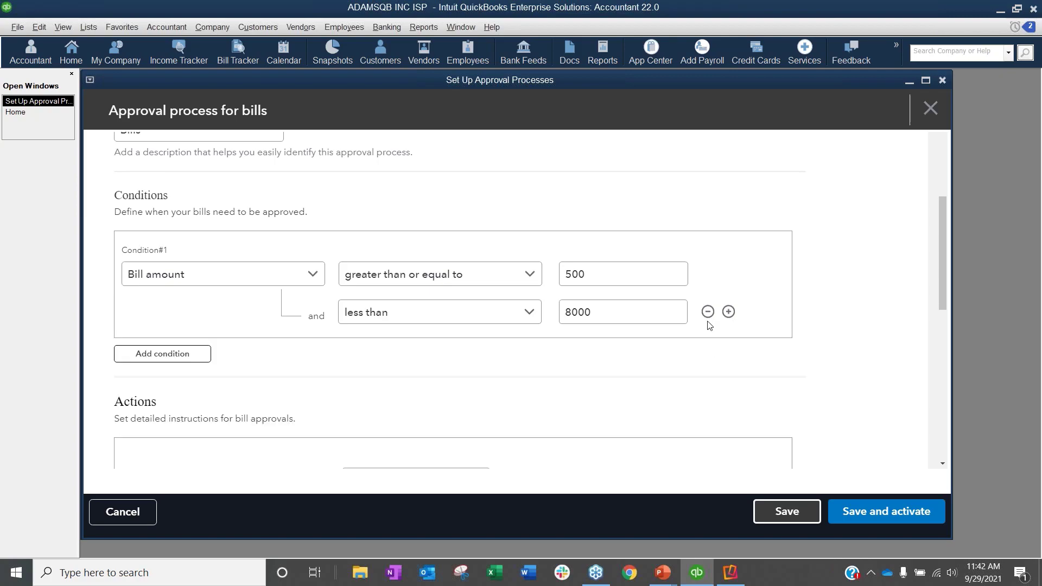
pyautogui.click(708, 312)
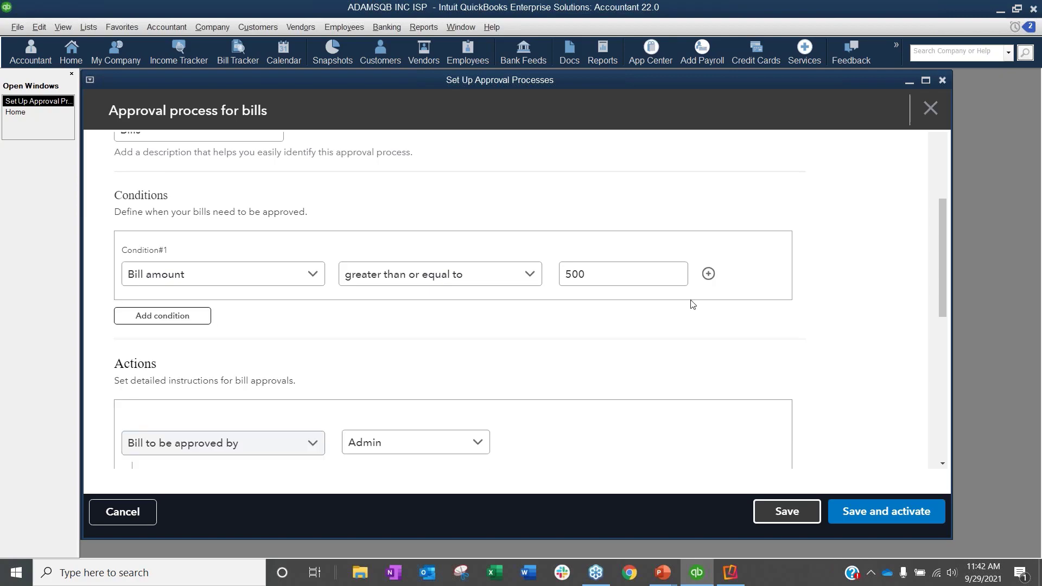
# Step: Try out a second condition using Vendor and Vendor type, view the selectable values, and delete that condition
pyautogui.click(147, 320)
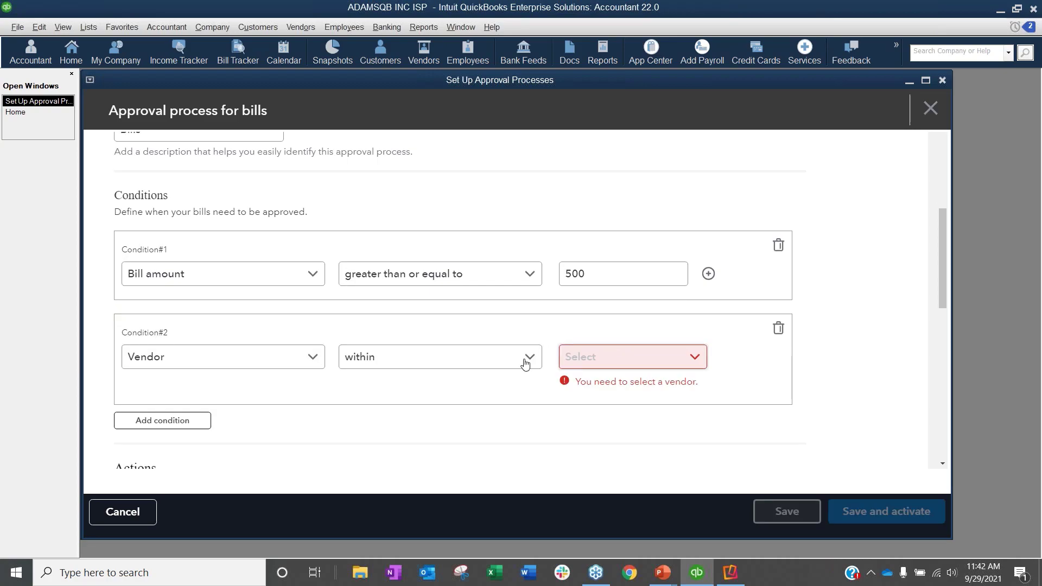
pyautogui.click(506, 365)
pyautogui.click(566, 358)
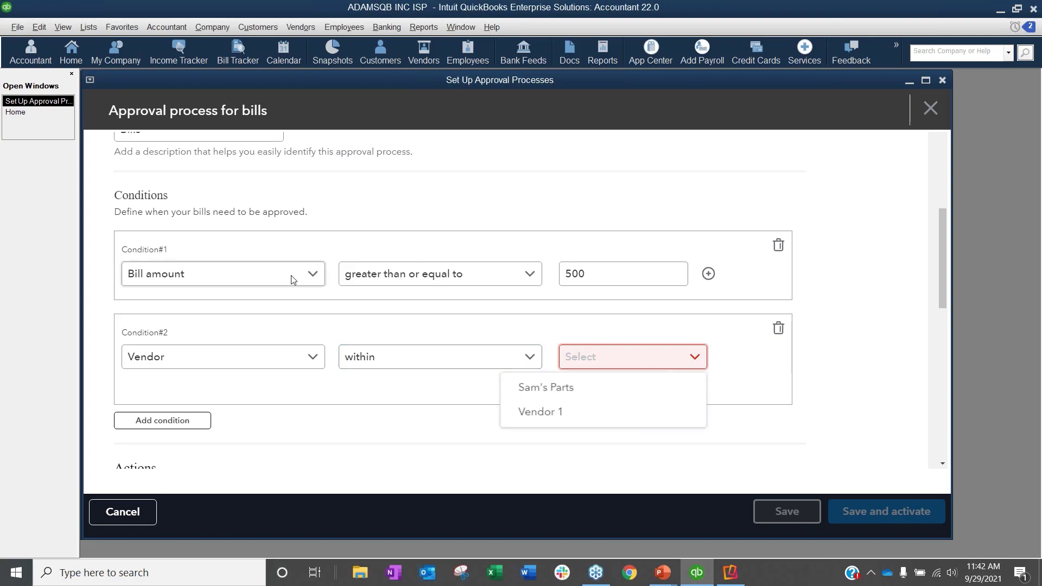
pyautogui.click(312, 384)
pyautogui.click(311, 362)
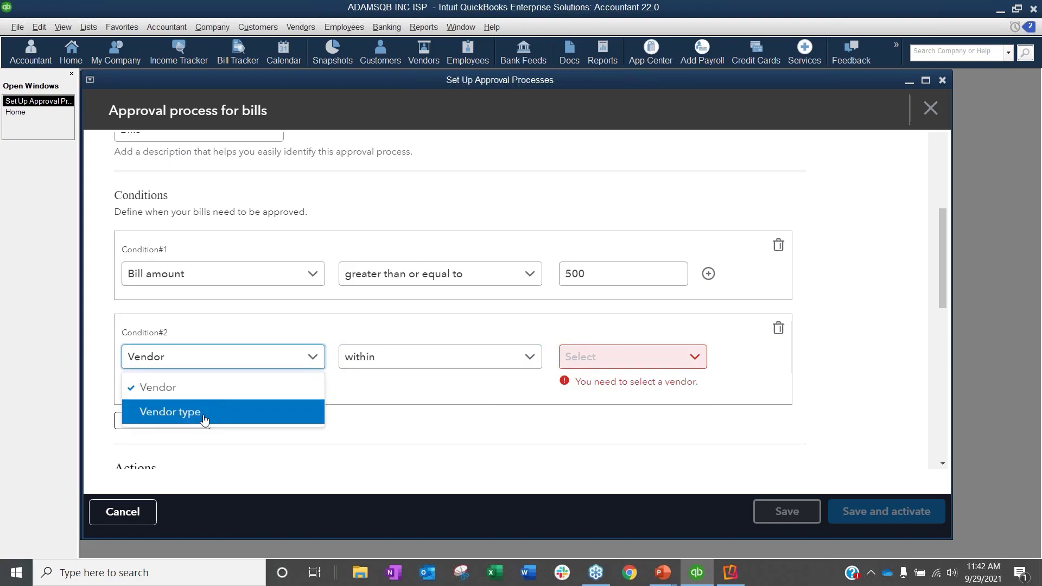
pyautogui.click(170, 411)
pyautogui.click(646, 356)
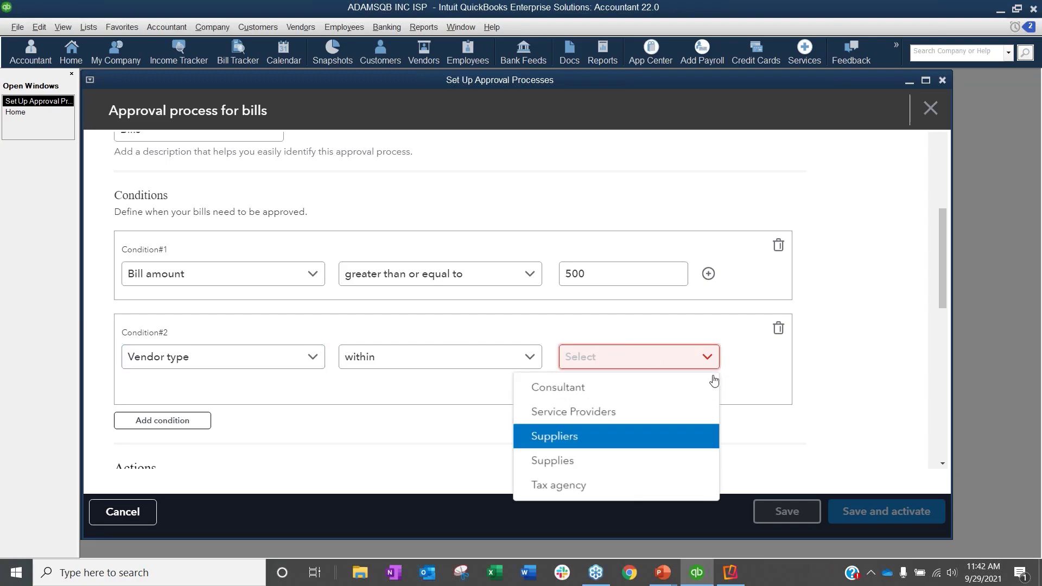
pyautogui.click(836, 357)
pyautogui.click(779, 329)
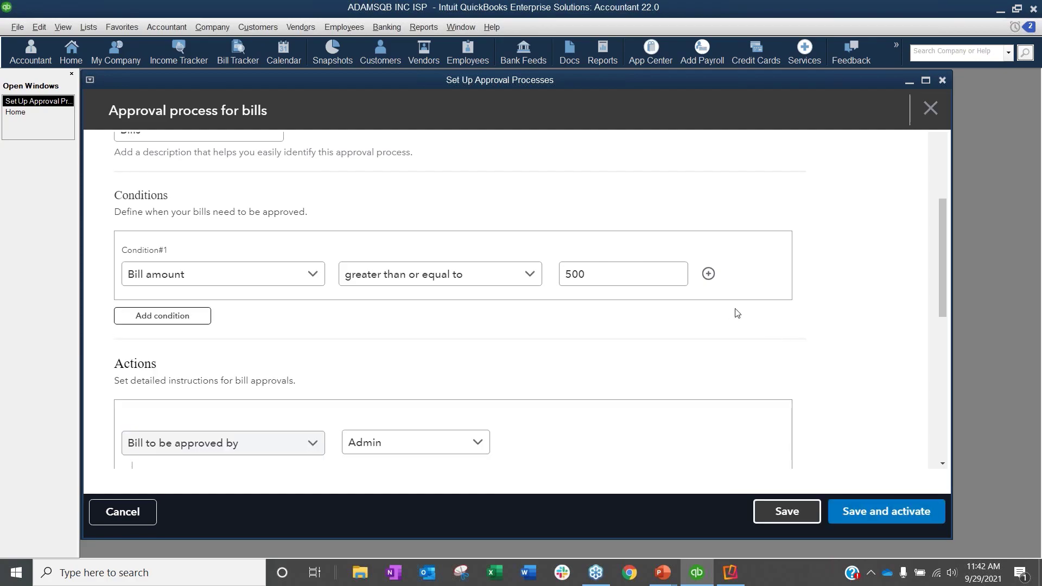
# Step: Review the approval actions, including the available approvers, the email notification recipient and the reminder to the approver
pyautogui.scroll(-3, 737, 314)
pyautogui.scroll(-1, 737, 313)
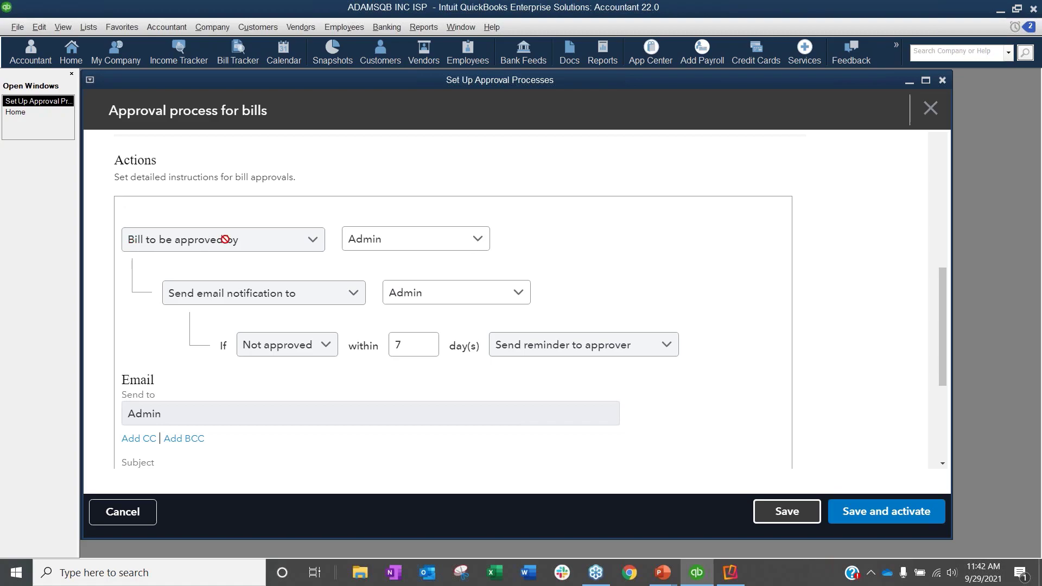
pyautogui.click(477, 242)
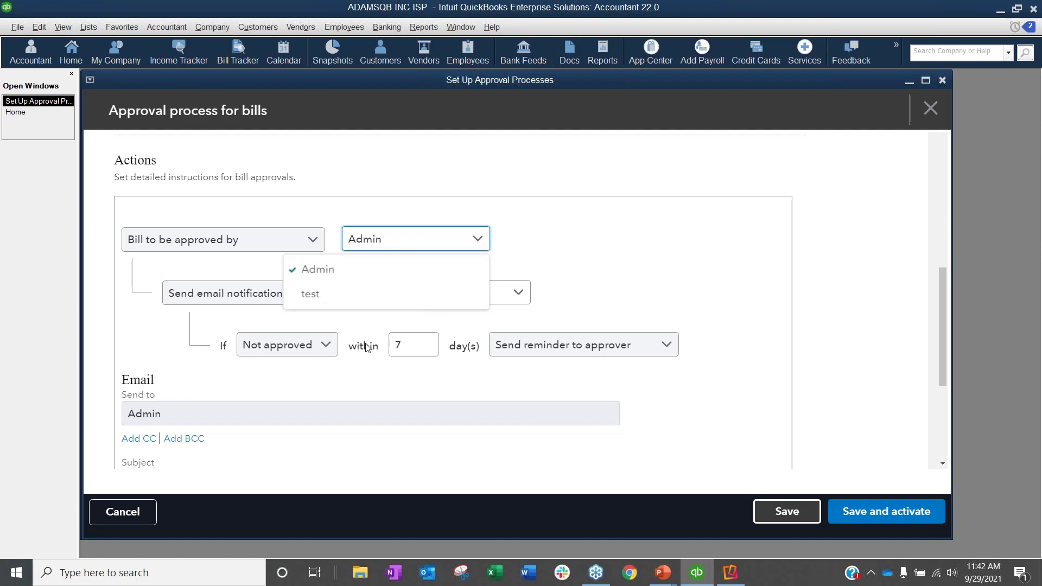
pyautogui.click(593, 214)
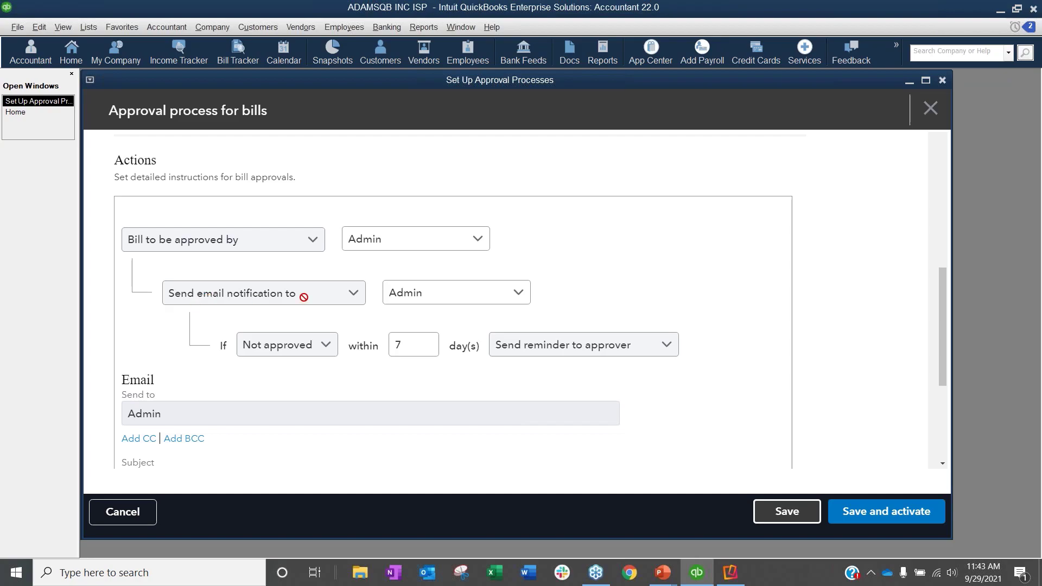
pyautogui.click(520, 295)
pyautogui.click(520, 295)
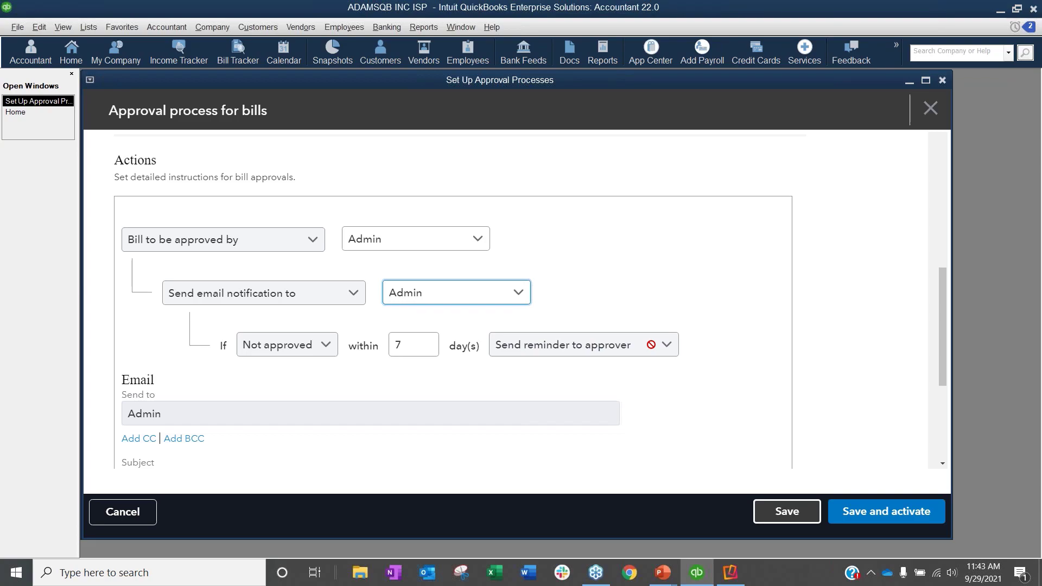
# Step: Review the approval email's recipient, subject and message, and close the approval process setup without saving
pyautogui.scroll(-2, 651, 345)
pyautogui.scroll(-3, 653, 349)
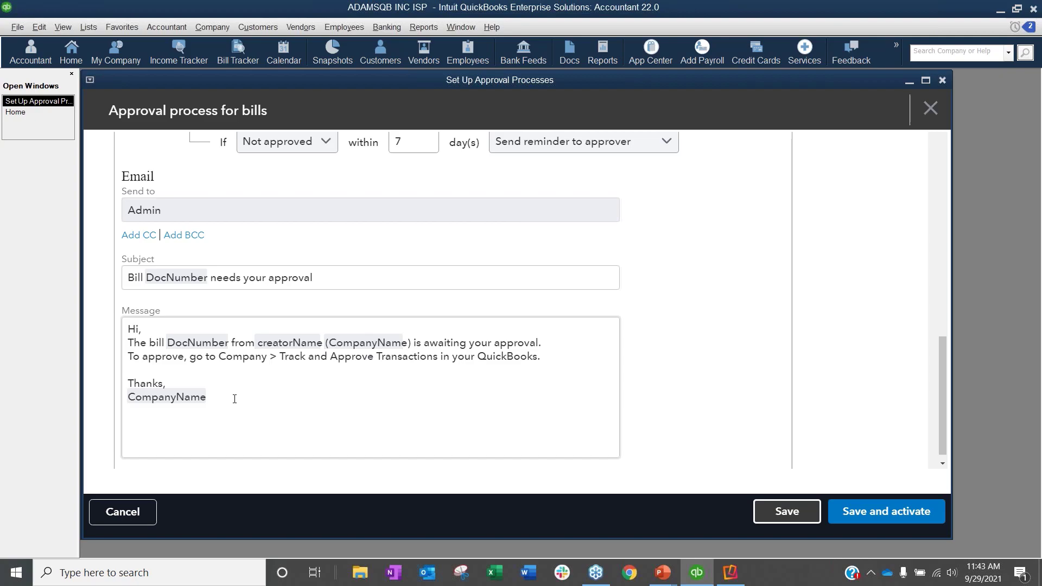
pyautogui.scroll(-1, 261, 400)
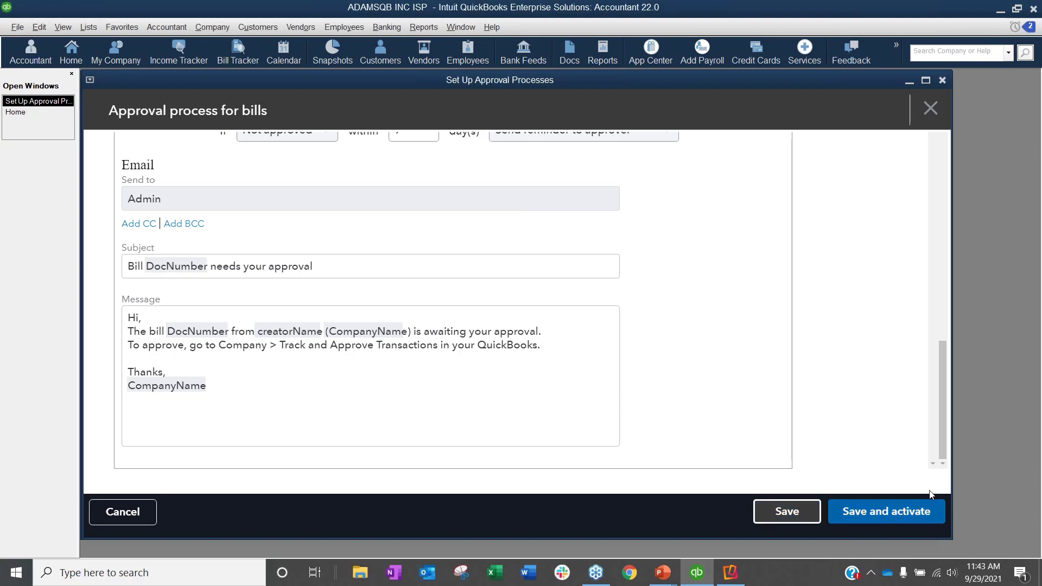
pyautogui.click(943, 79)
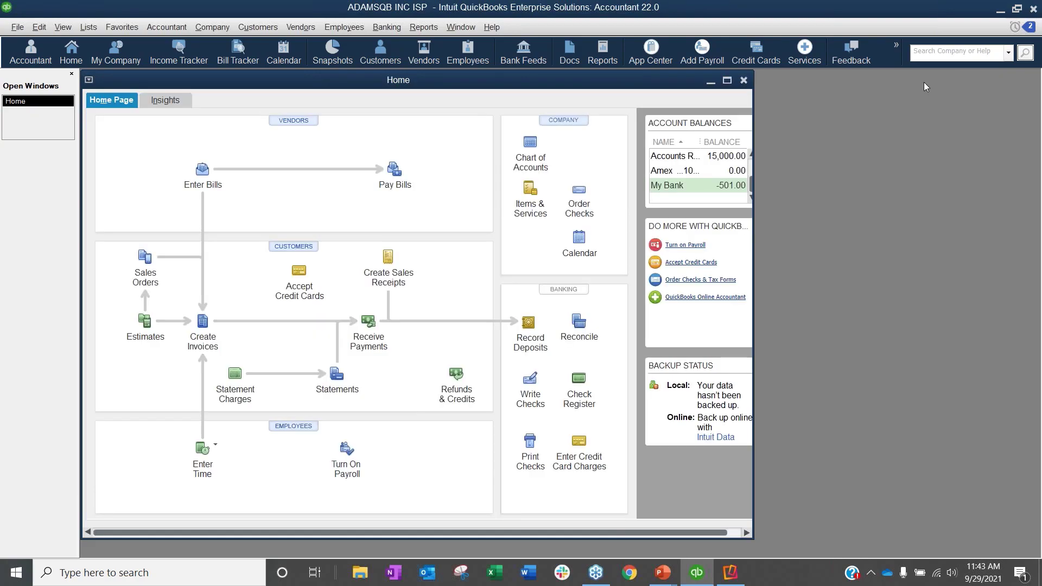
pyautogui.click(202, 28)
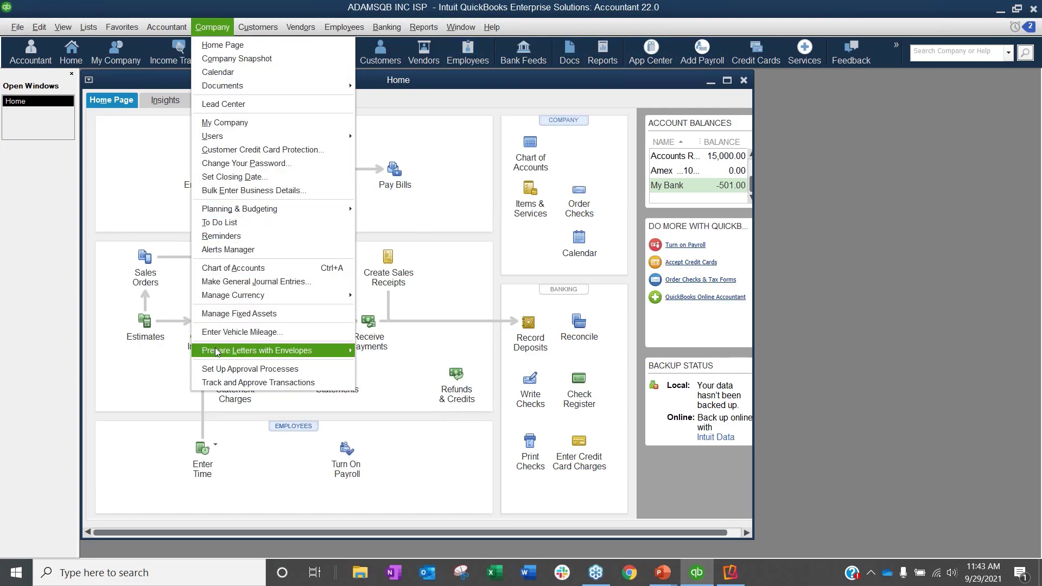
pyautogui.moveTo(217, 355)
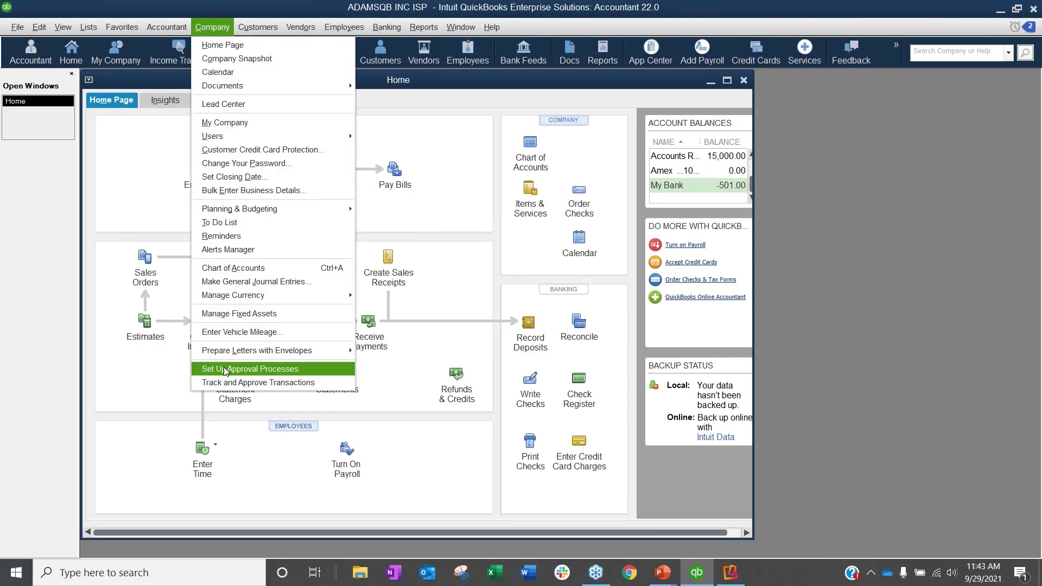
pyautogui.click(249, 436)
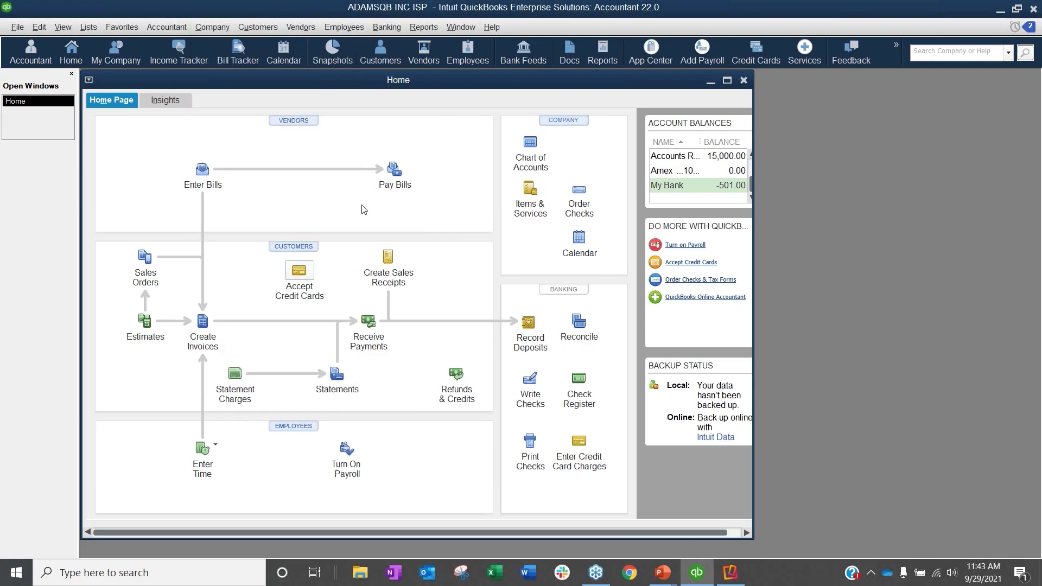
# Step: Enter a bill from Sam's Parts for 870.00 under Office Supplies and save it
pyautogui.doubleClick(464, 80)
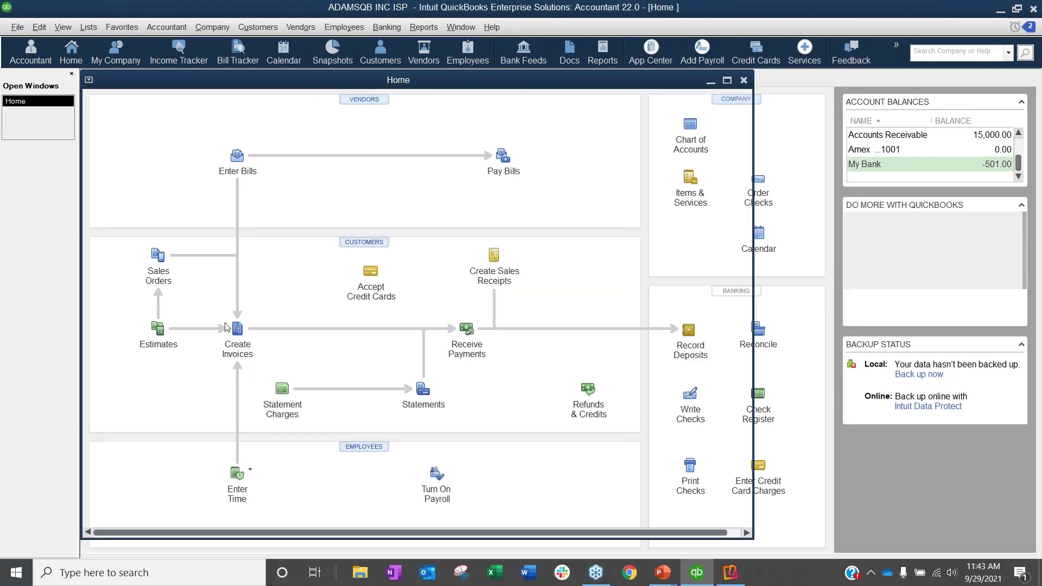
pyautogui.click(237, 157)
pyautogui.click(343, 194)
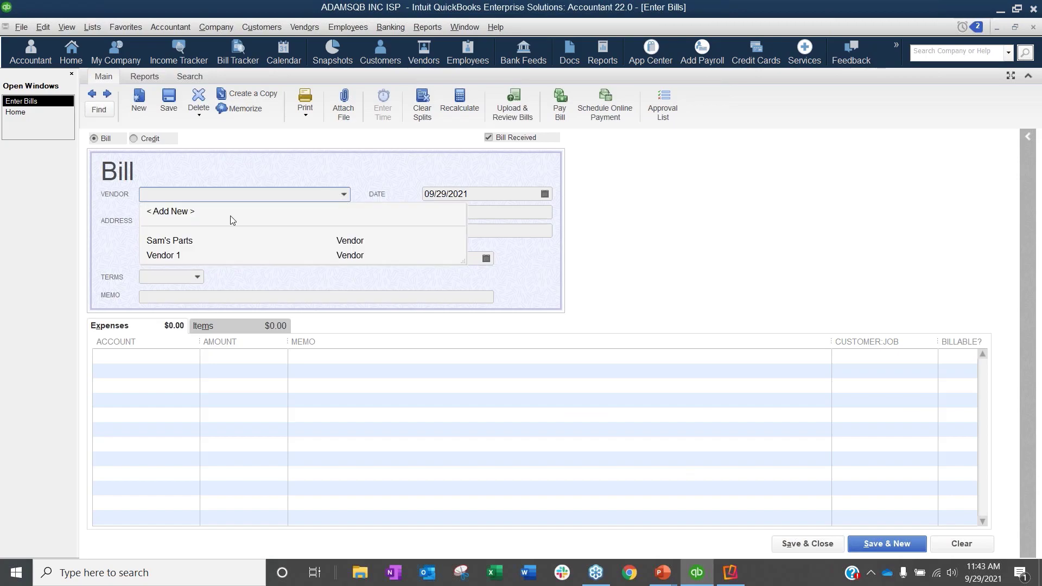
pyautogui.click(174, 239)
pyautogui.click(255, 356)
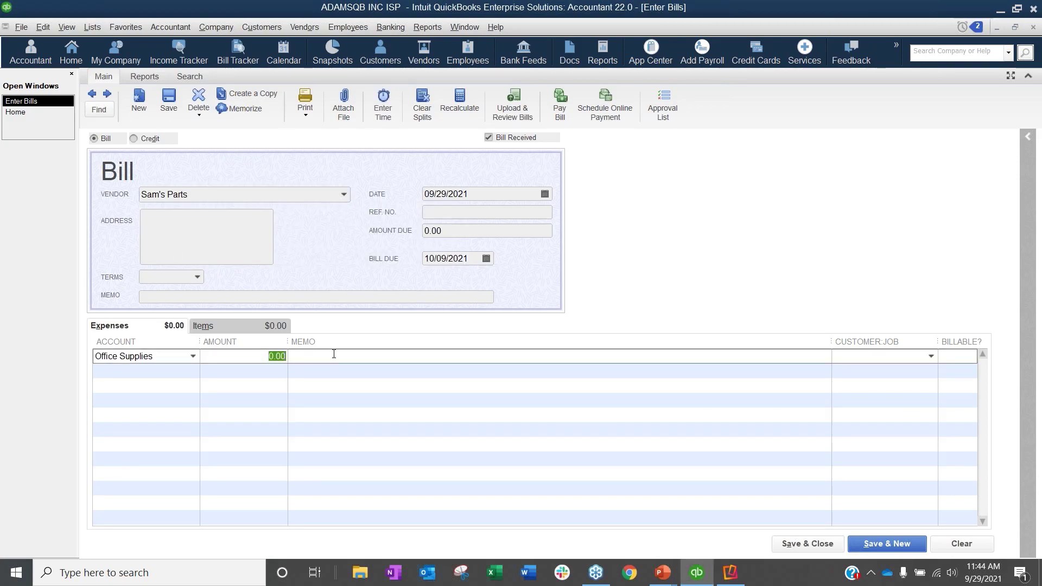
pyautogui.write('870')
pyautogui.press('Tab')
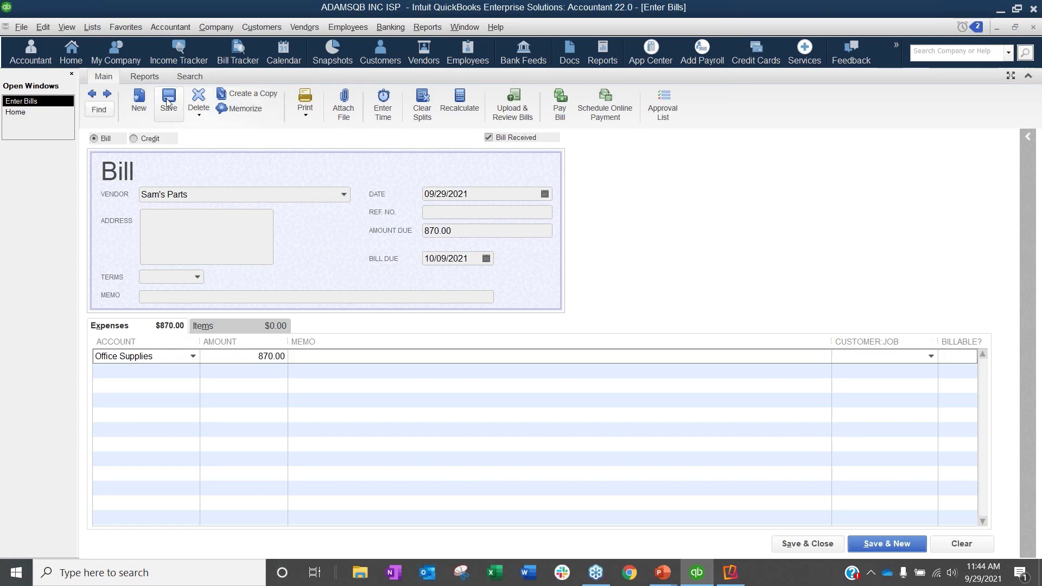
pyautogui.click(166, 198)
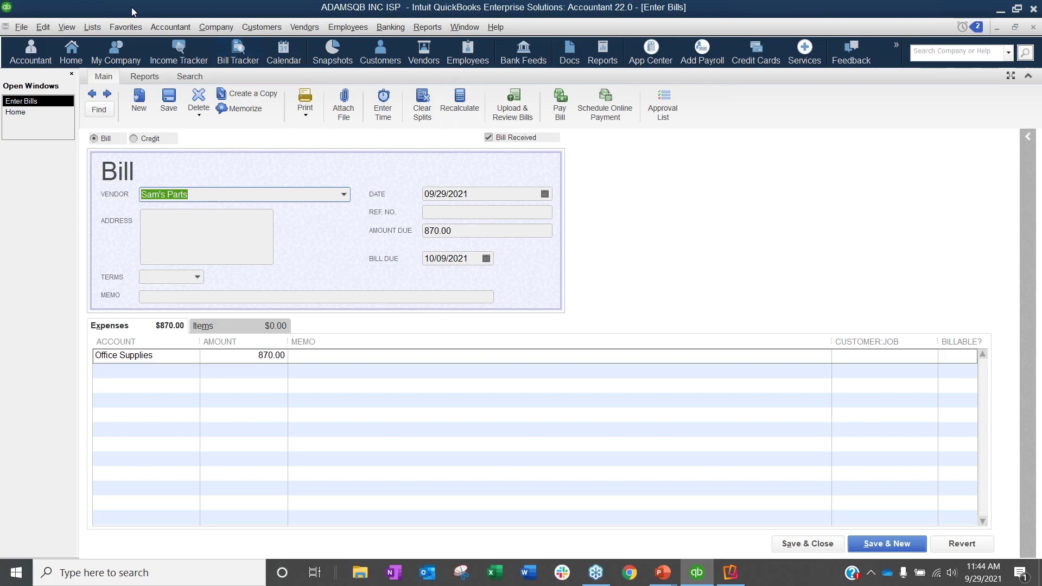
# Step: Close the current company file and decline the automatic backup
pyautogui.click(21, 27)
pyautogui.click(61, 140)
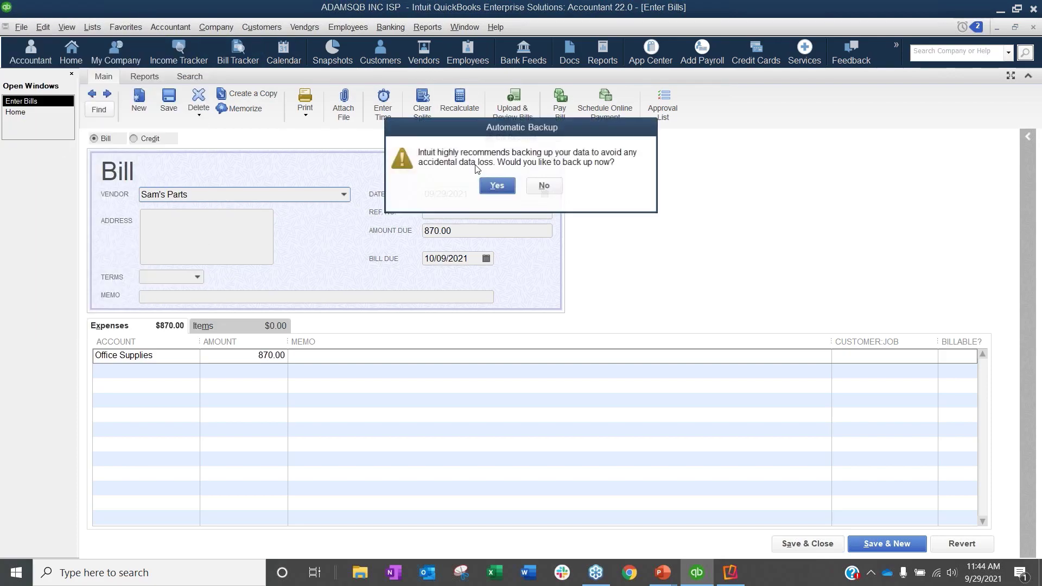
pyautogui.click(543, 185)
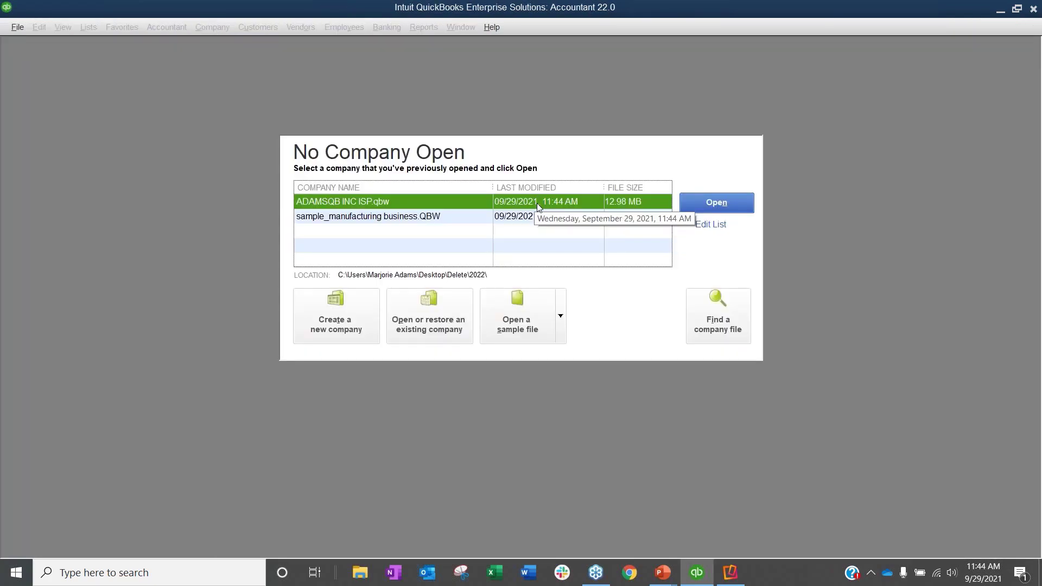
# Step: Reopen the ADAMSQB INC ISP company file, logging in as user test with the account password
pyautogui.press('Return')
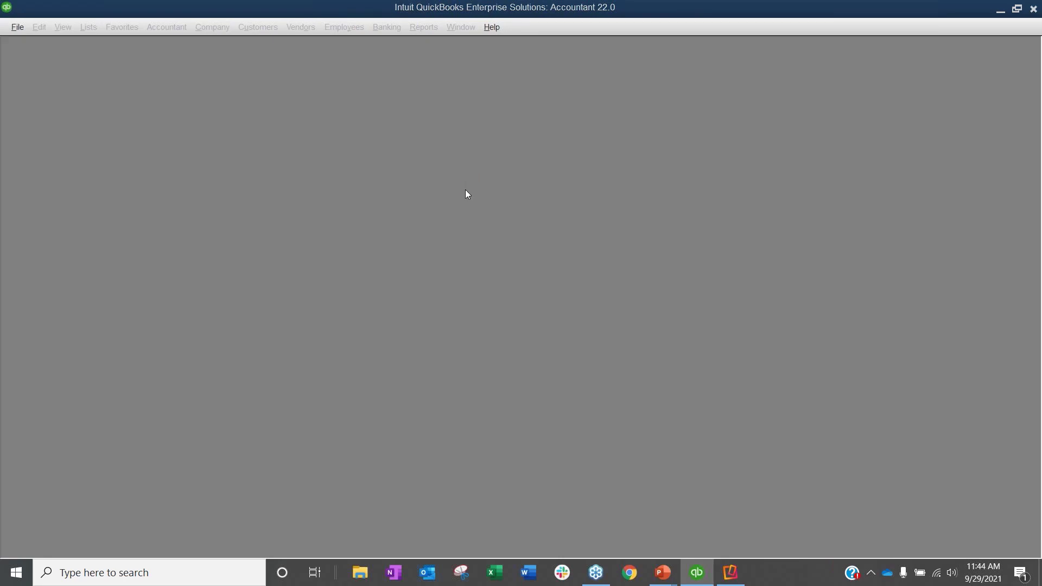
pyautogui.write('test')
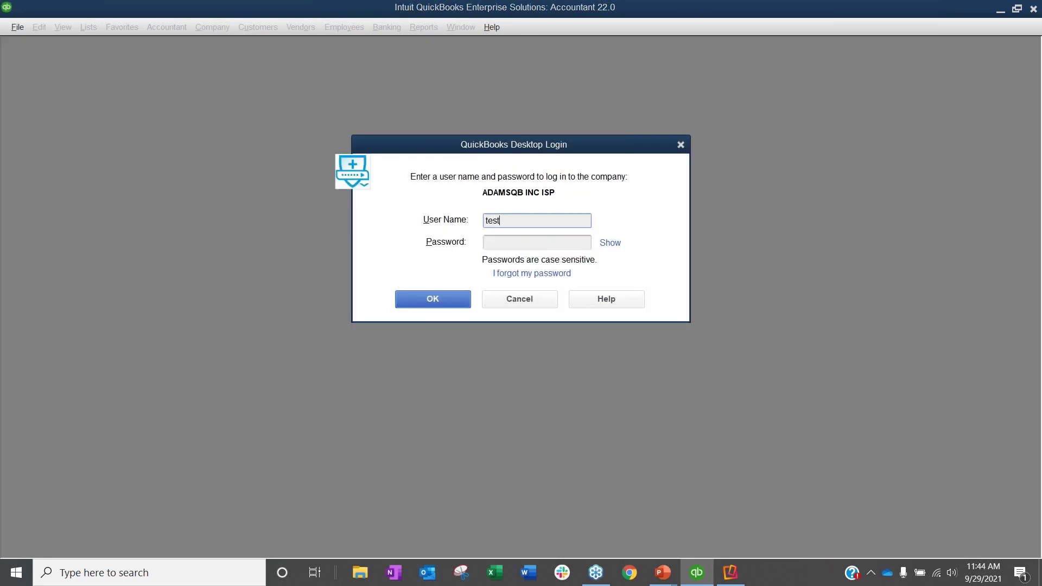
pyautogui.press('Tab')
pyautogui.write('••••••••')
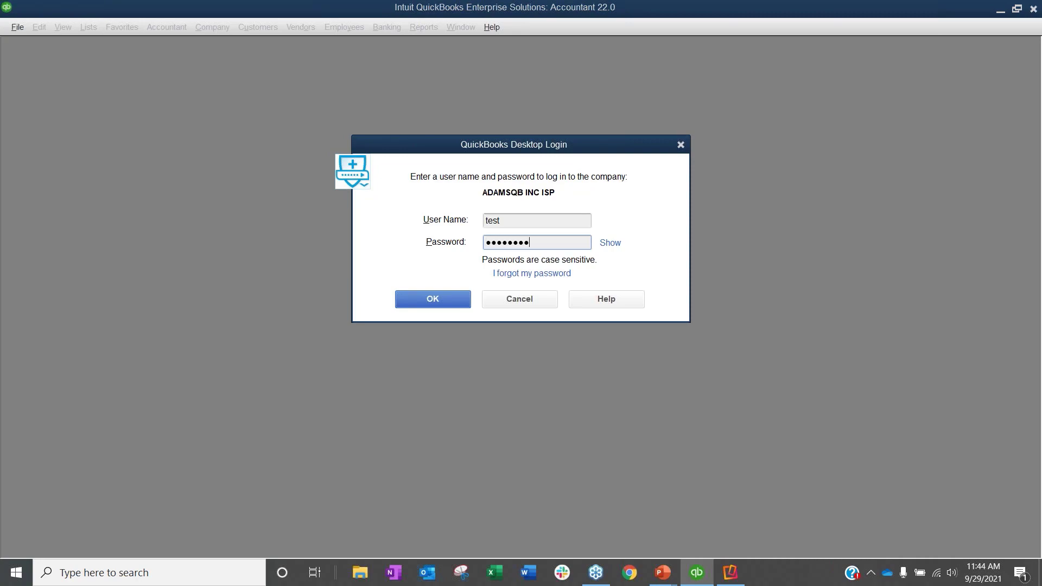
pyautogui.press('Return')
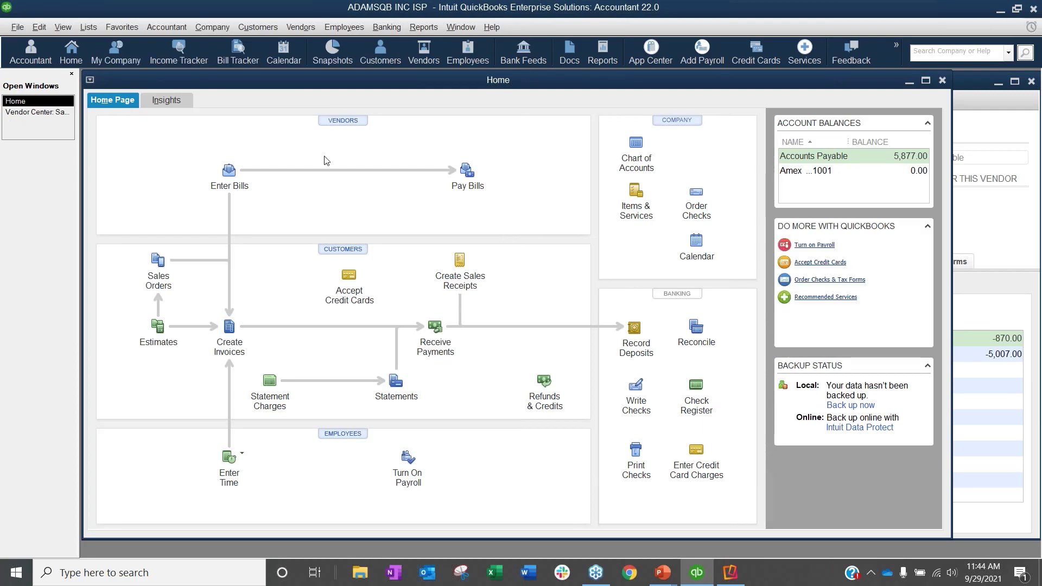
# Step: Open a blank bill form, close the Home page and show the bill form maximized
pyautogui.click(230, 184)
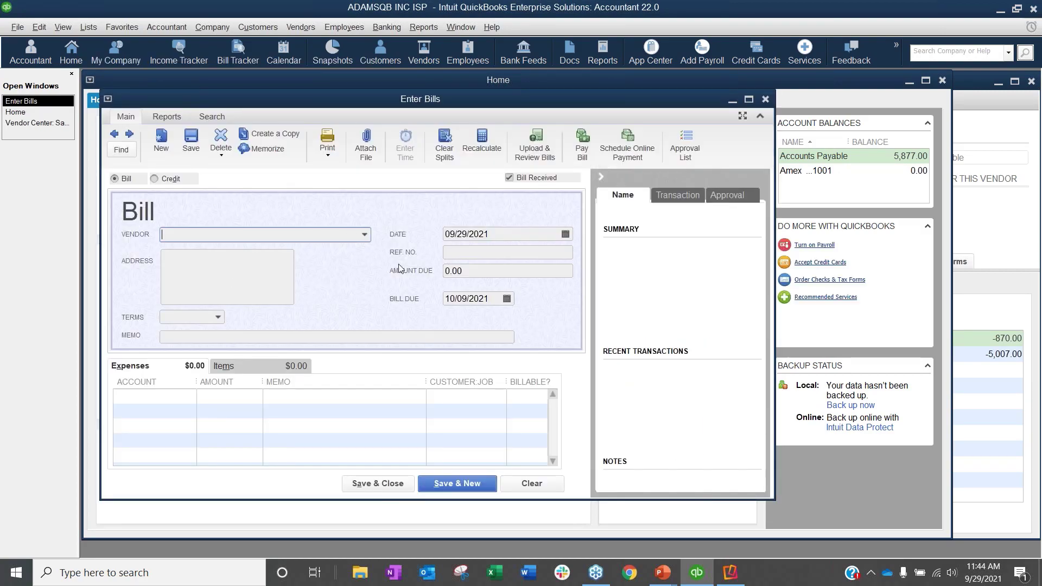
pyautogui.click(327, 84)
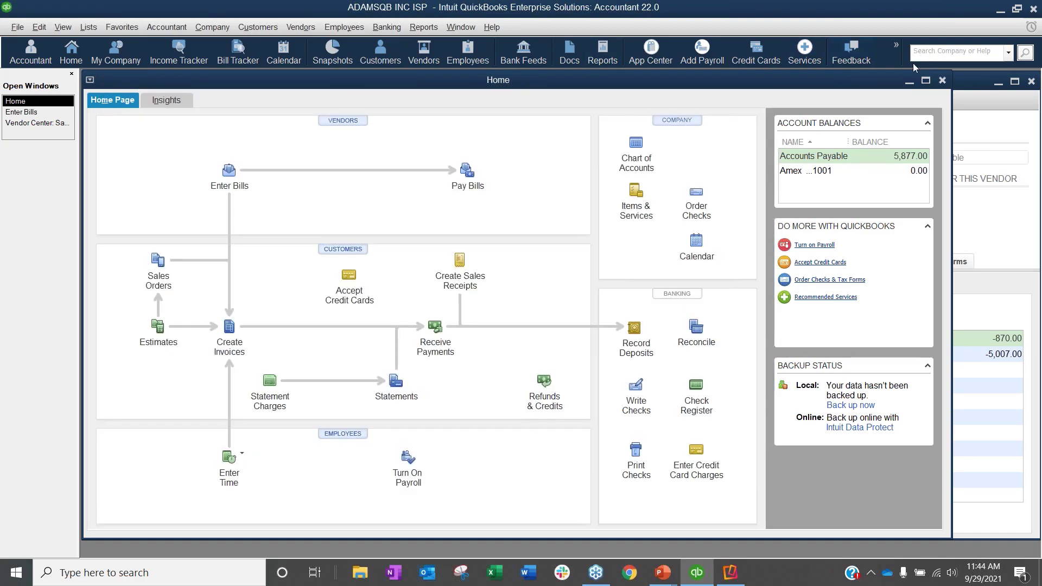
pyautogui.click(941, 80)
pyautogui.doubleClick(946, 83)
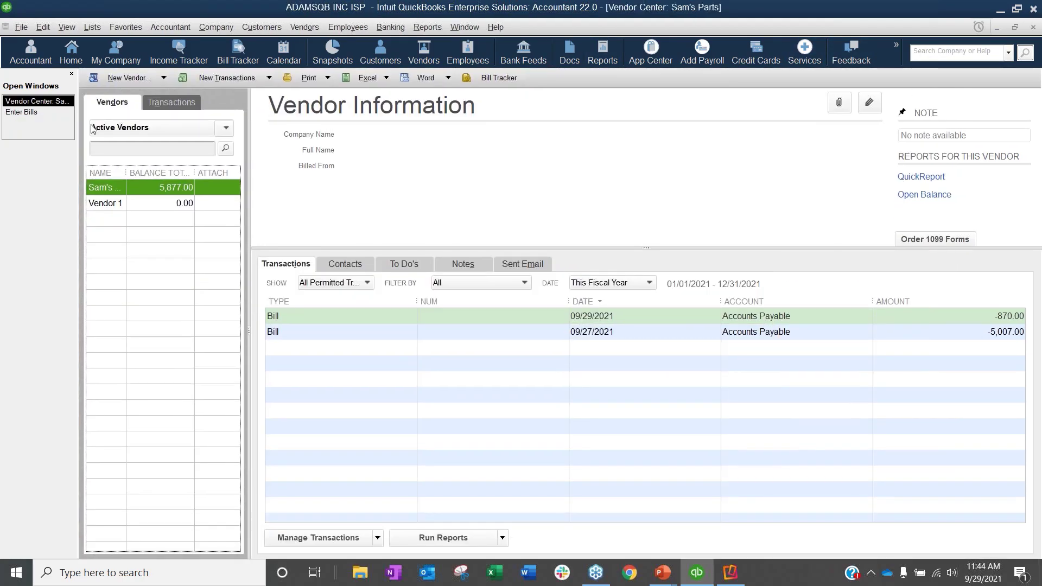
pyautogui.click(30, 113)
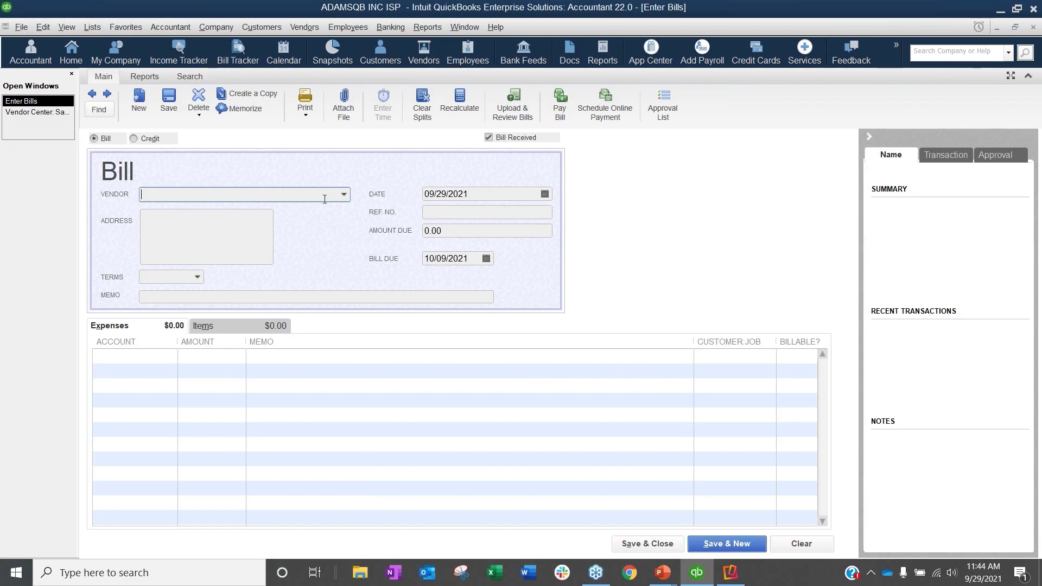
# Step: Enter a bill from Sam's Parts for 400.00 under Office Supplies with reference number 111, and save it
pyautogui.click(343, 194)
pyautogui.click(179, 238)
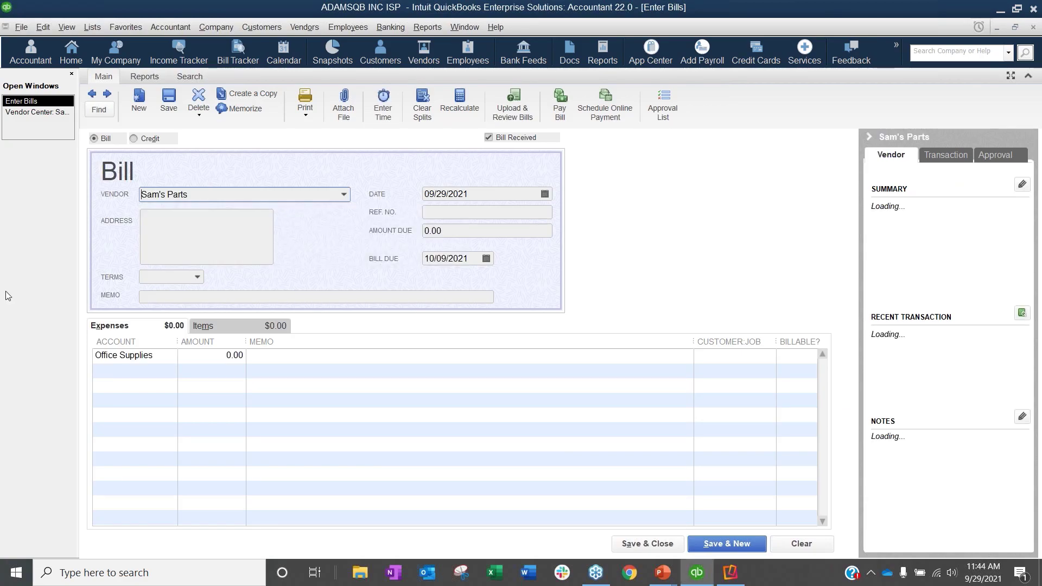
pyautogui.click(194, 361)
pyautogui.write('400')
pyautogui.press('Tab')
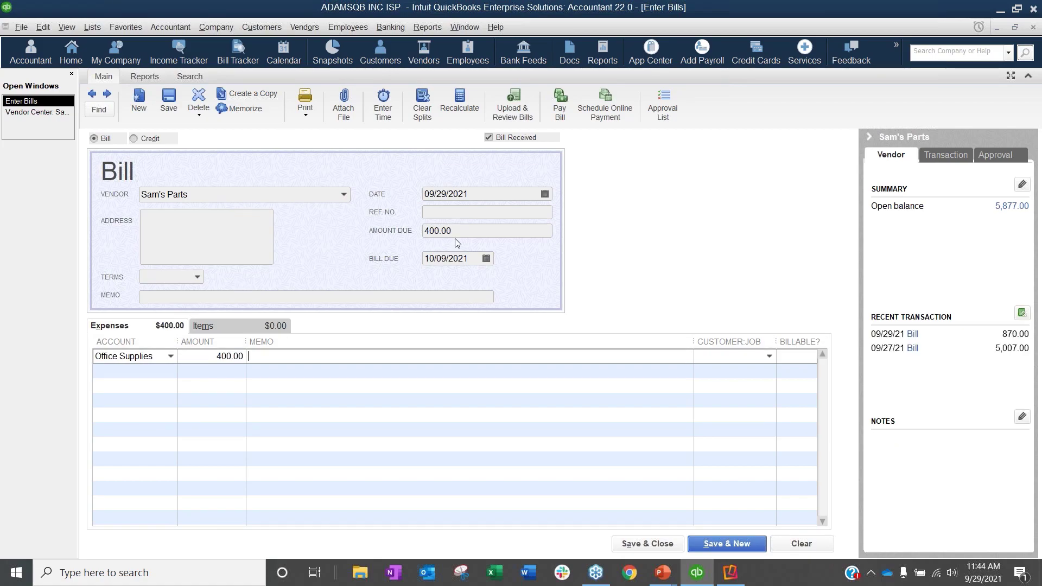
pyautogui.click(449, 212)
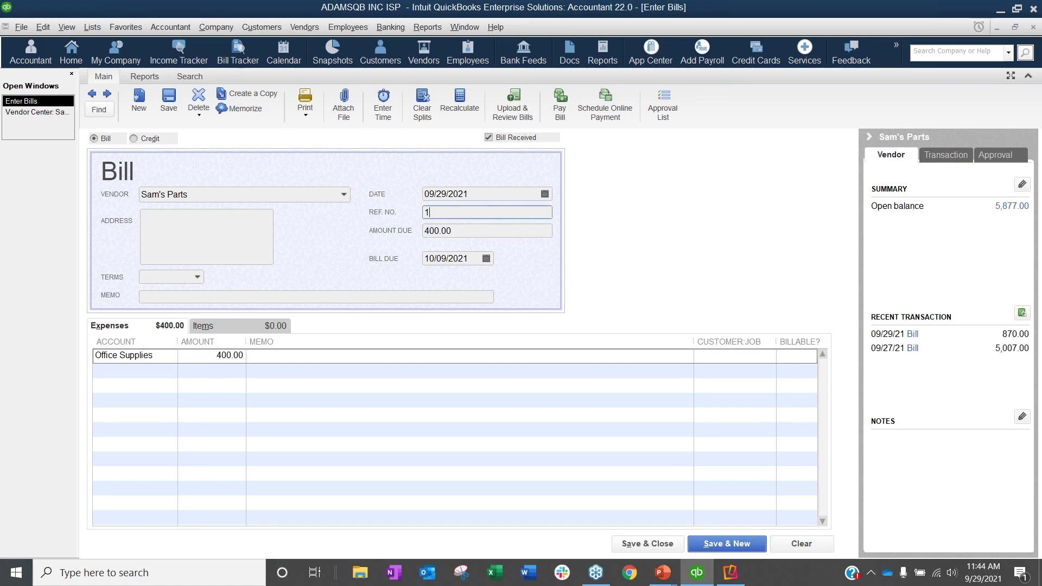
pyautogui.click(169, 103)
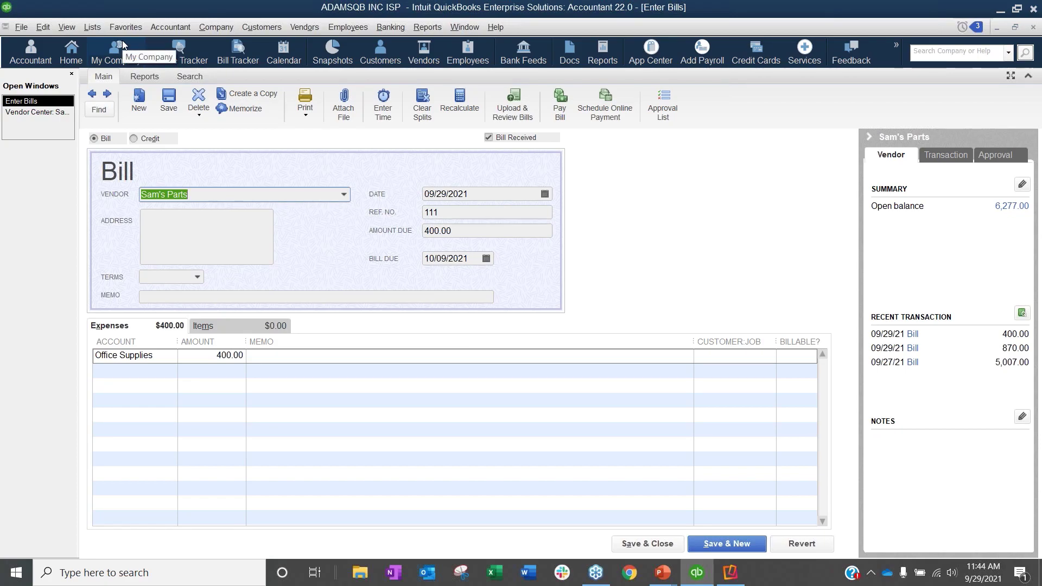
# Step: Start another Sam's Parts bill with reference number 222 and an amount due of 505.00, and submit it for saving
pyautogui.click(711, 538)
pyautogui.click(343, 194)
pyautogui.click(217, 239)
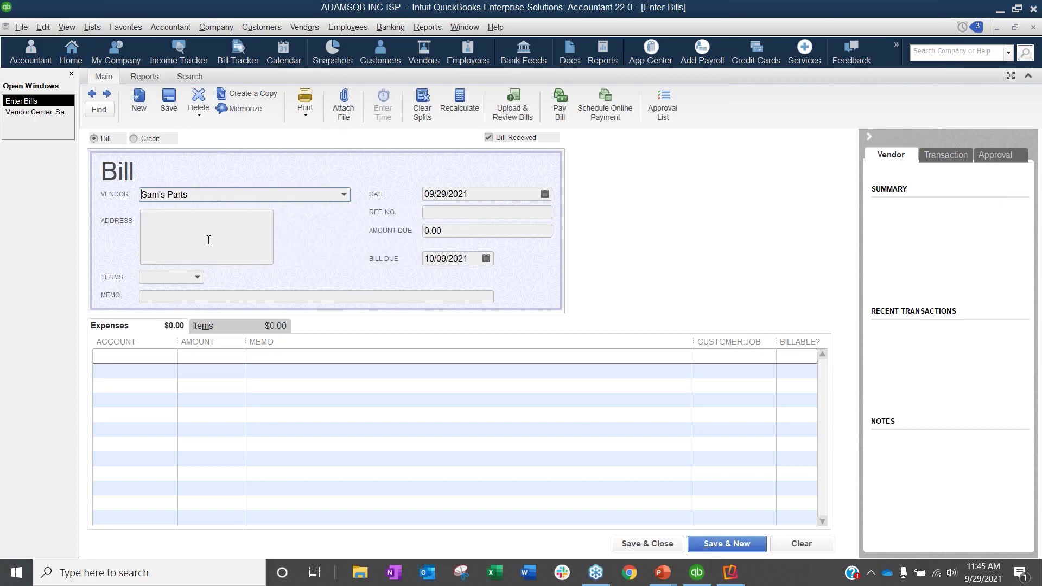
pyautogui.click(457, 213)
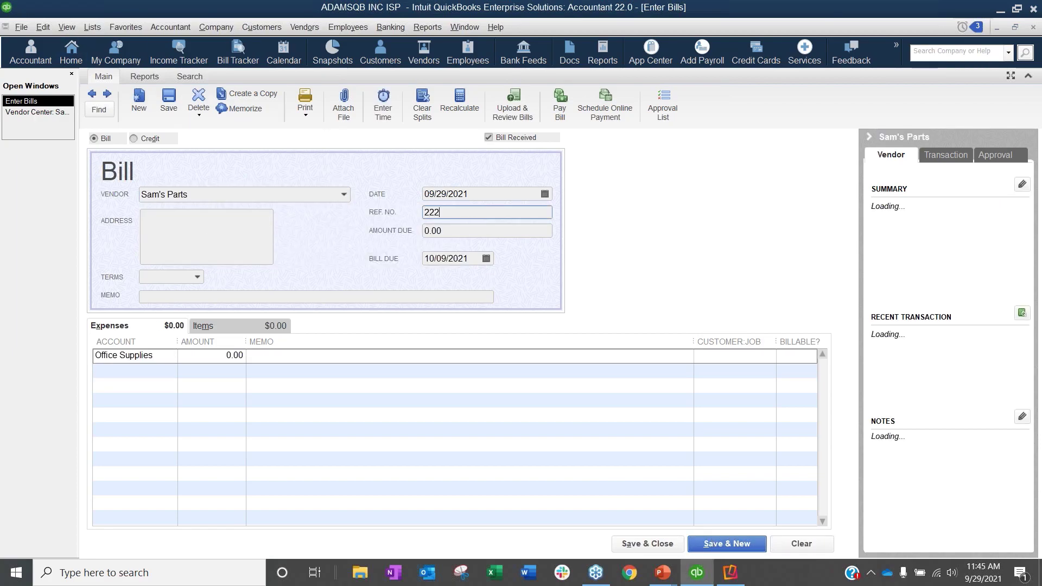
pyautogui.click(446, 232)
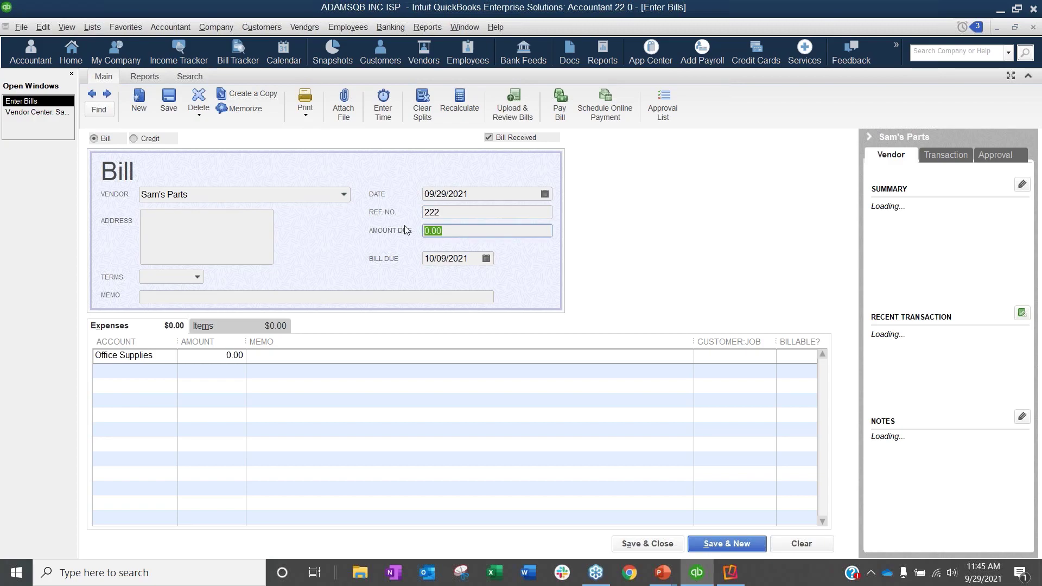
pyautogui.write('505')
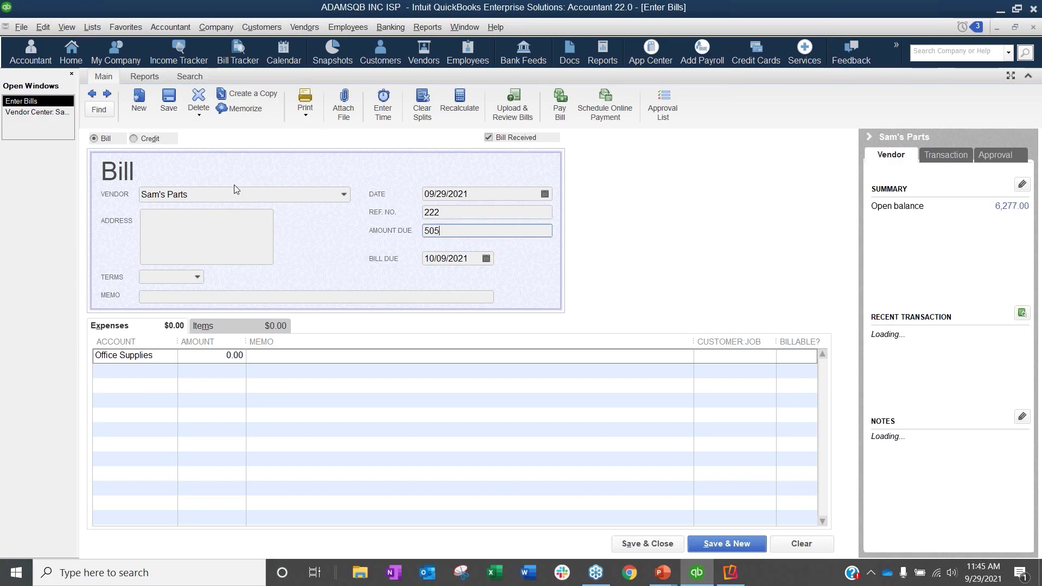
pyautogui.press('Tab')
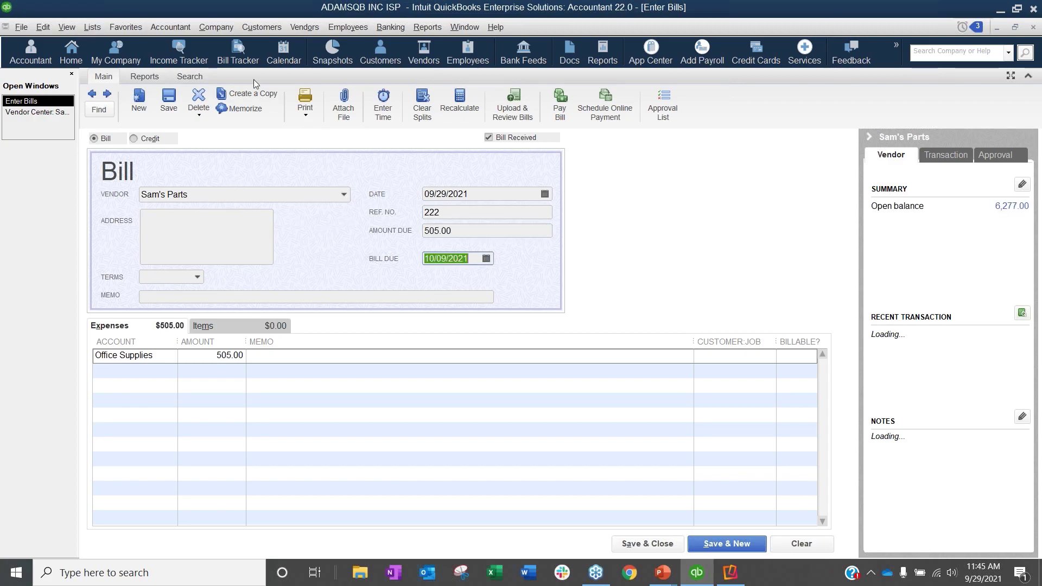
pyautogui.click(169, 102)
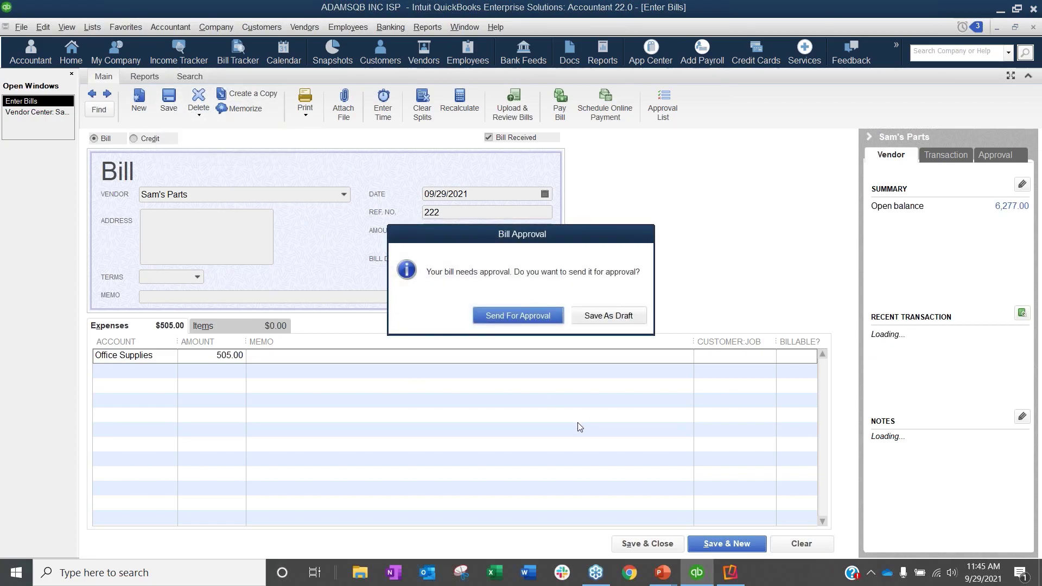
# Step: Move the bill approval prompt around the bill form, and save bill 222 as a draft instead of sending it for approval
pyautogui.moveTo(503, 239); pyautogui.dragTo(448, 325)
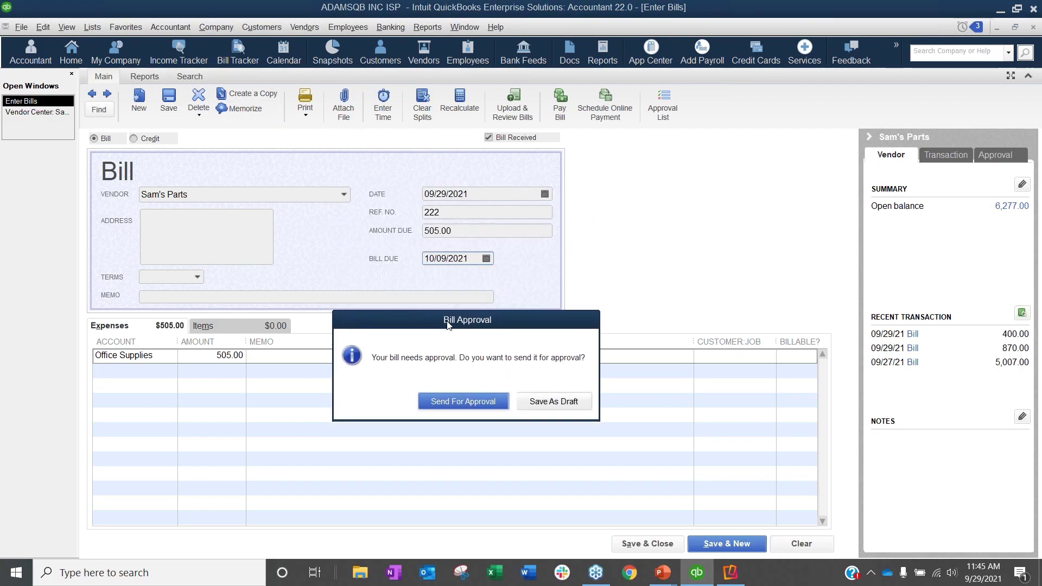
pyautogui.moveTo(448, 325); pyautogui.dragTo(470, 201)
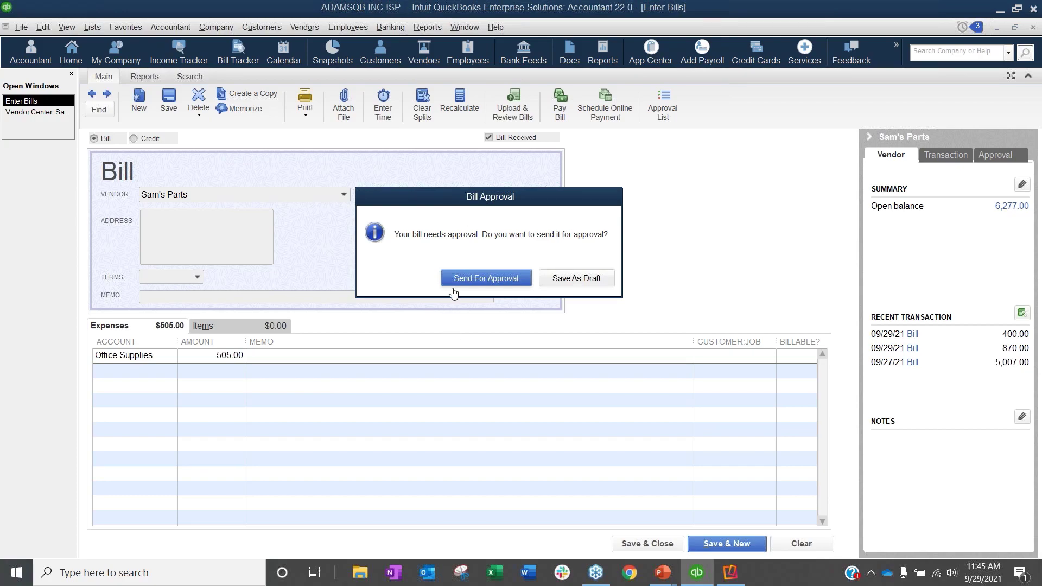
pyautogui.moveTo(507, 194); pyautogui.dragTo(324, 151)
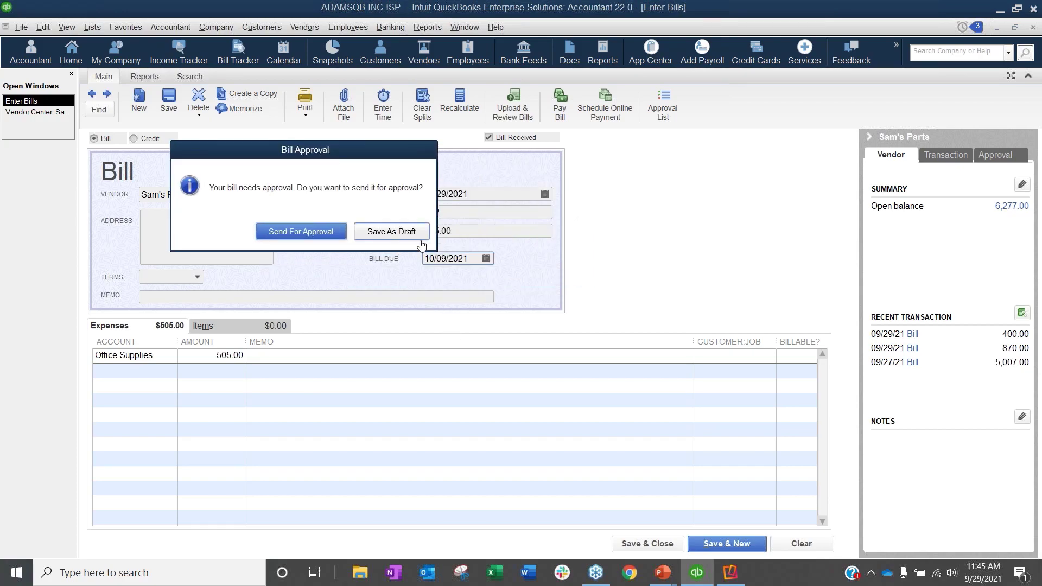
pyautogui.click(392, 232)
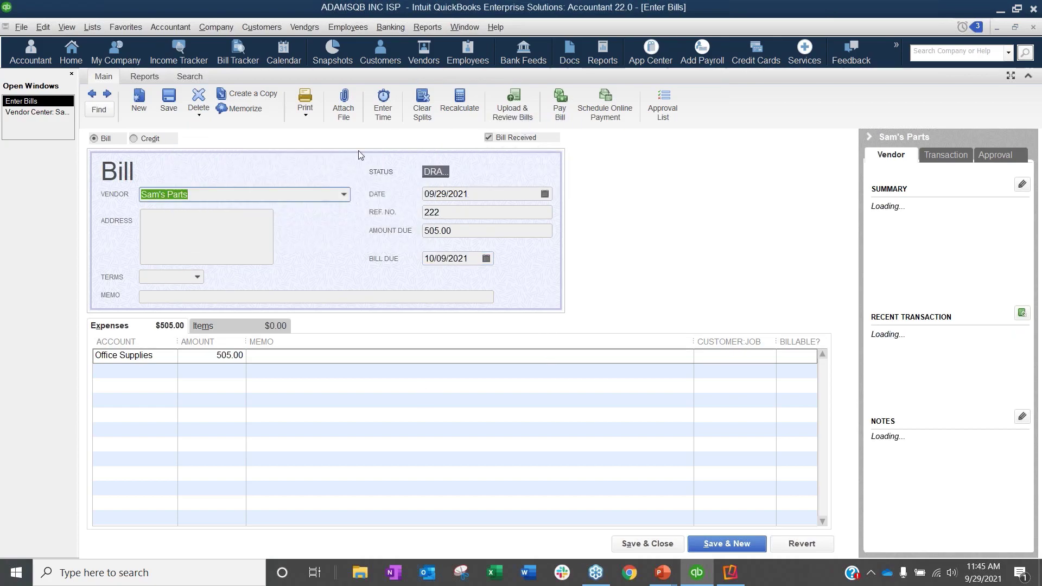
# Step: Open the A/P Aging Summary report and acknowledge the notice about limited transaction types
pyautogui.click(428, 27)
pyautogui.moveTo(471, 230)
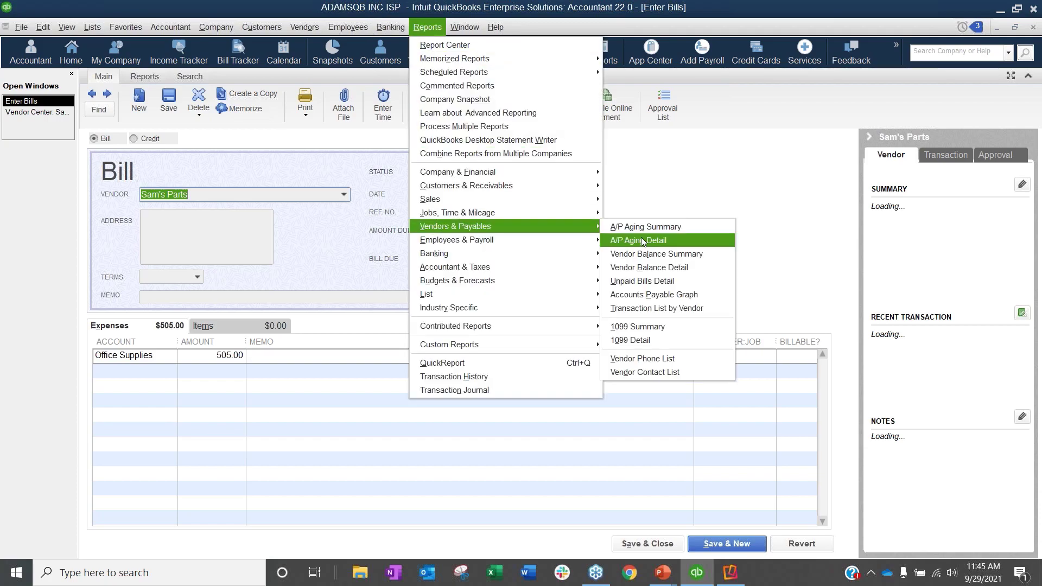
pyautogui.click(672, 229)
pyautogui.click(567, 276)
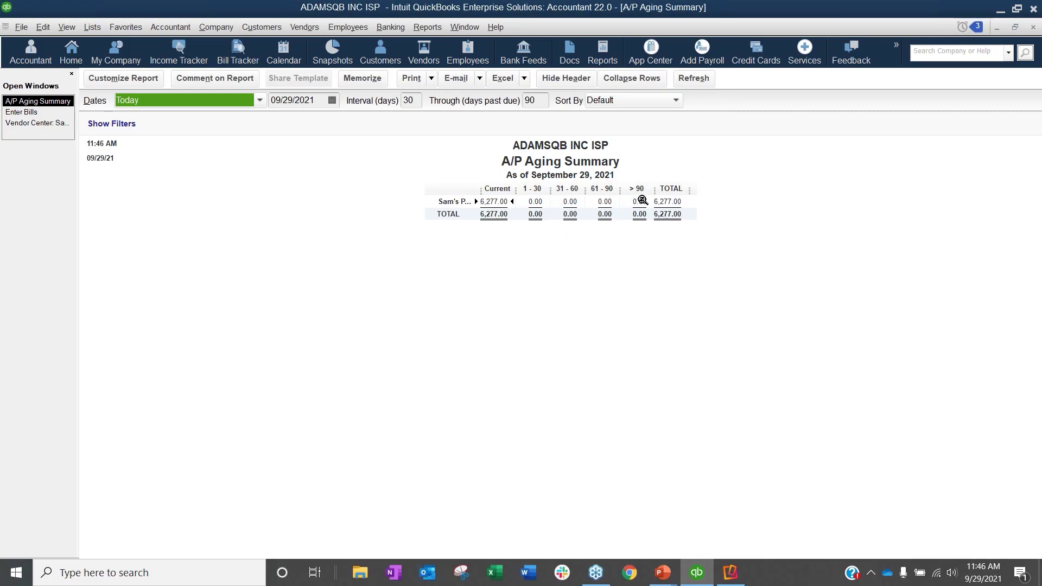
# Step: Drill into the Sam's Parts total to review its open bills, and close both A/P aging reports
pyautogui.doubleClick(663, 202)
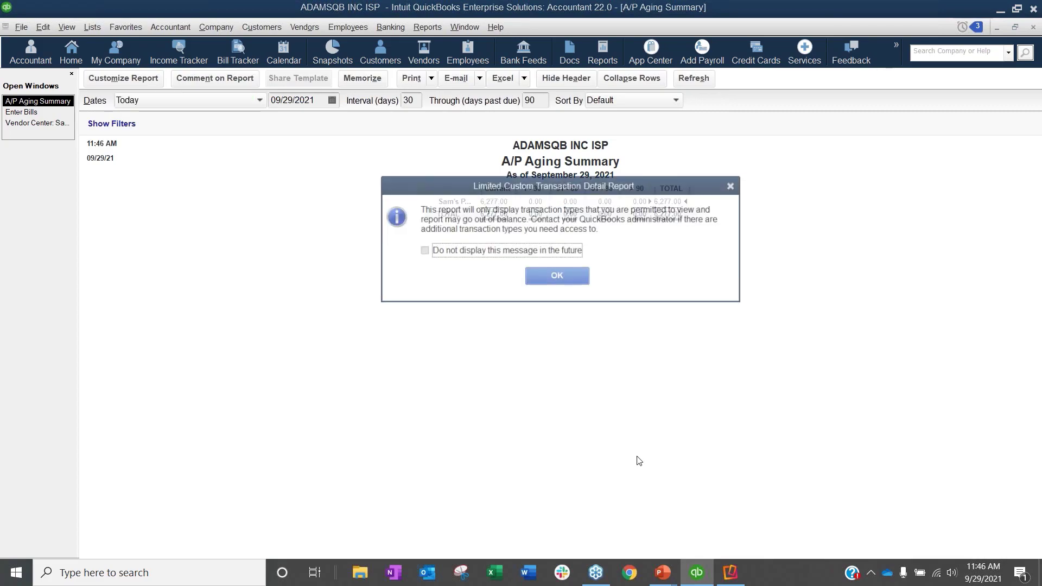
pyautogui.click(548, 276)
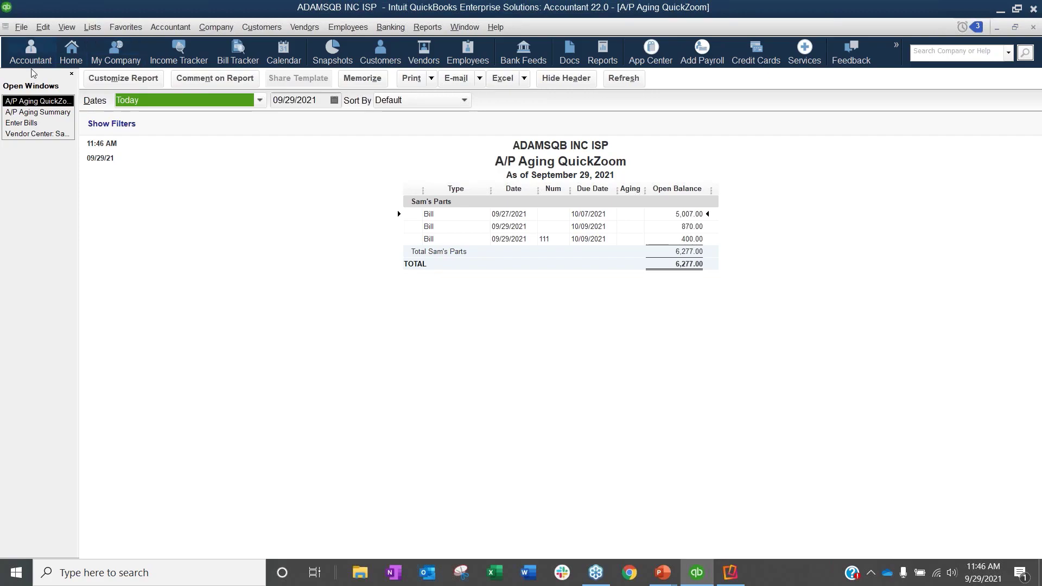
pyautogui.click(1034, 31)
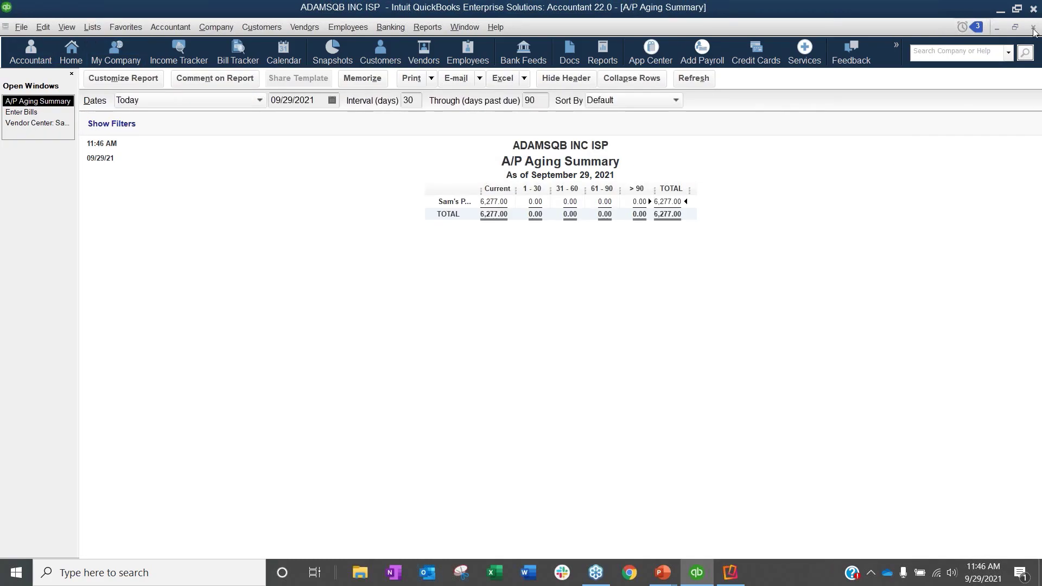
pyautogui.click(1034, 31)
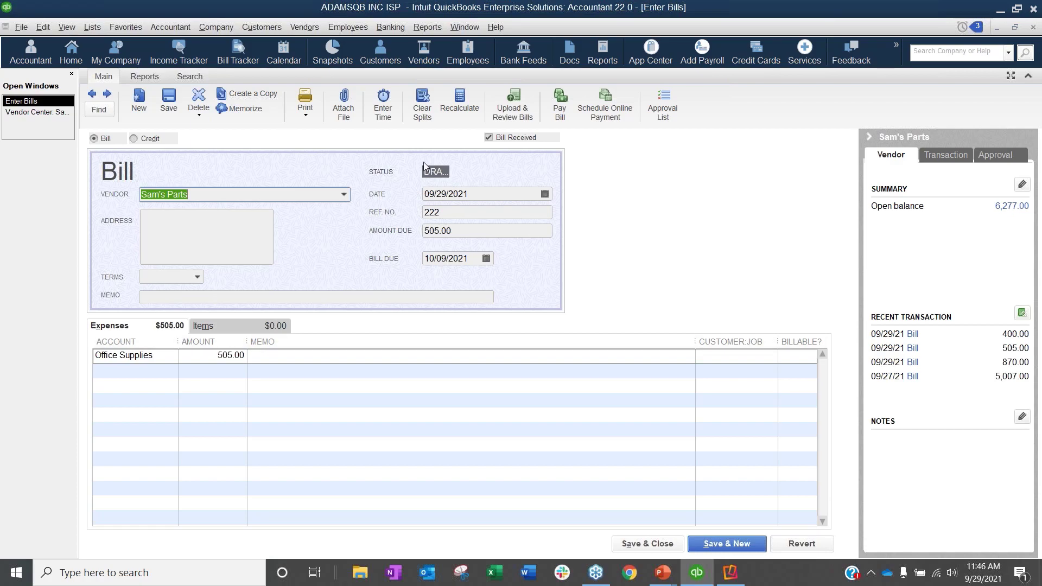
# Step: Change the draft Sam's Parts bill's reference number to 2222, record the change, and send the bill for approval
pyautogui.click(451, 213)
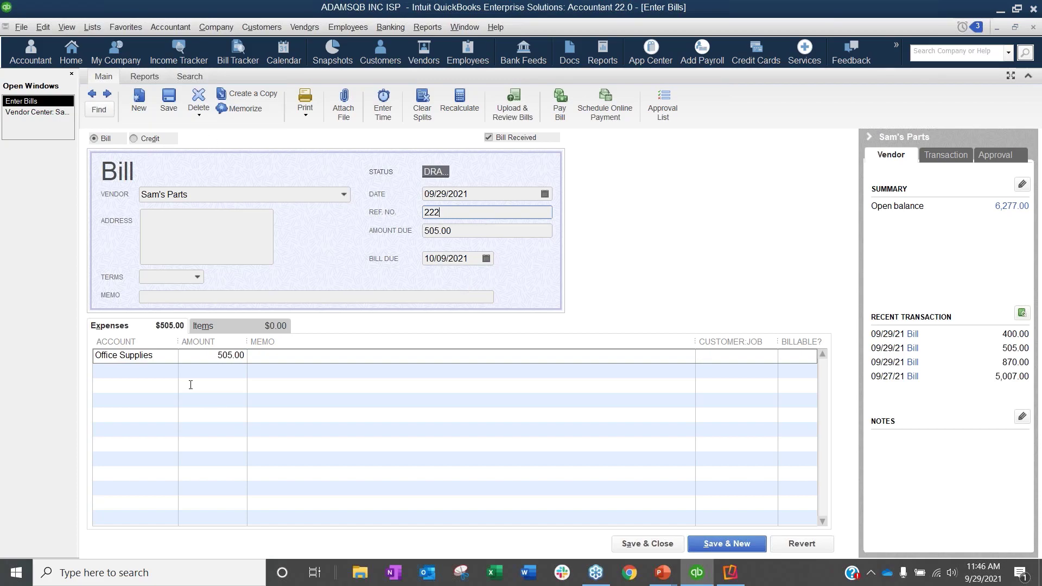
pyautogui.write('2')
pyautogui.click(168, 99)
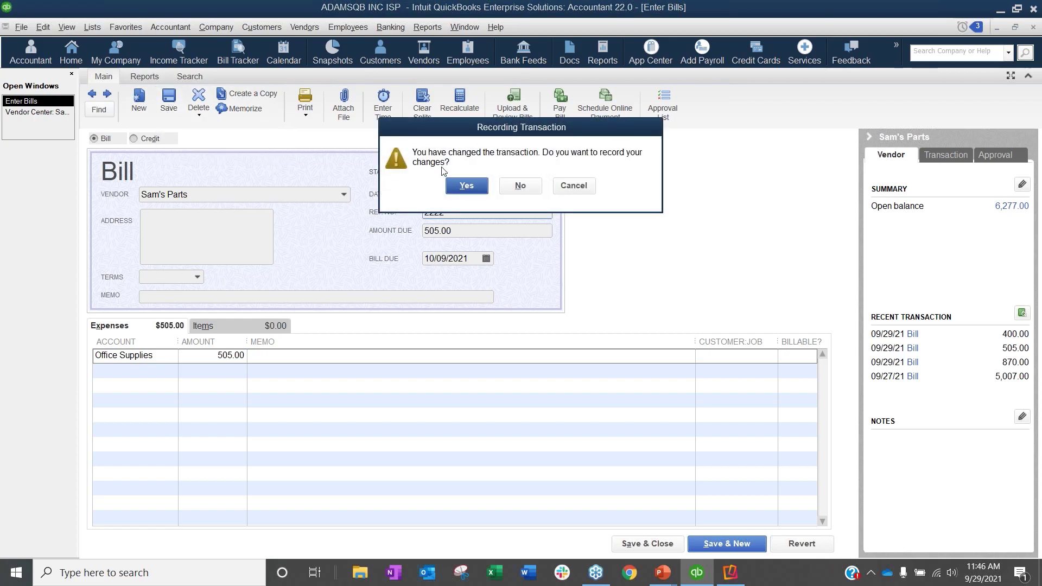
pyautogui.click(457, 183)
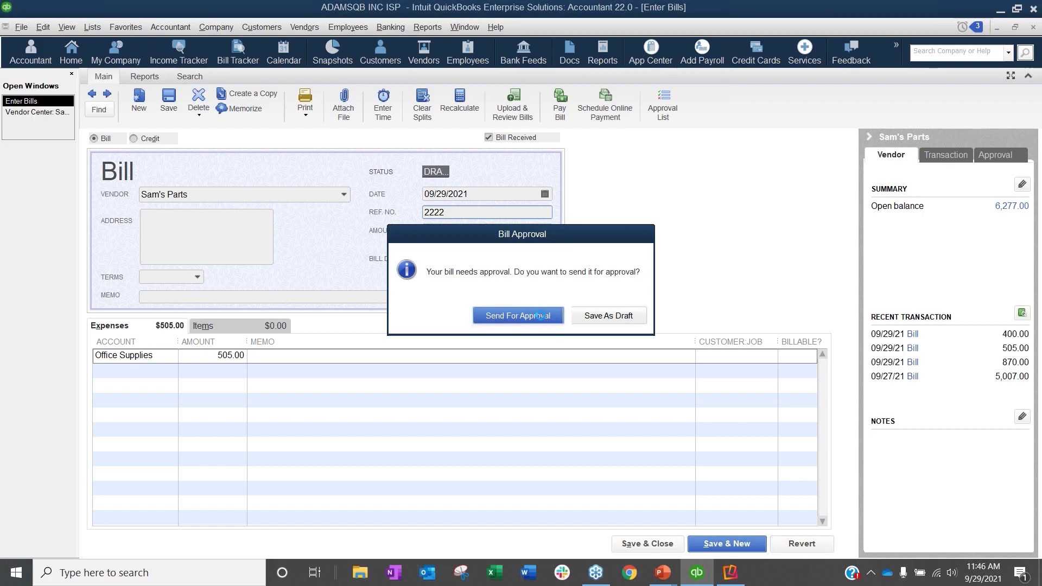
pyautogui.click(542, 319)
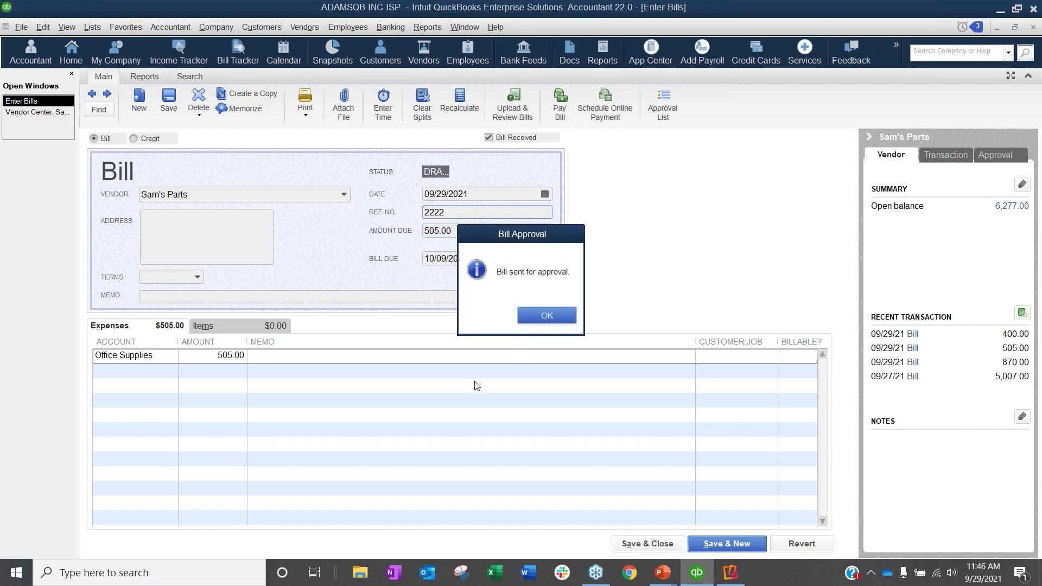
pyautogui.click(534, 319)
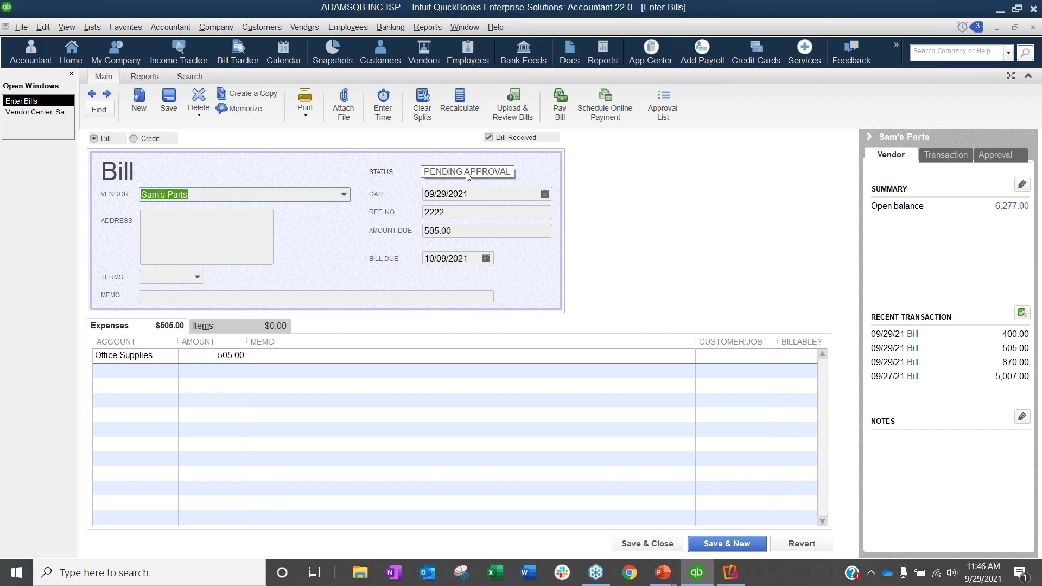
# Step: Open Pay Bills to check which Sam's Parts bills are available for payment, and close it without paying any
pyautogui.click(426, 28)
pyautogui.moveTo(447, 228)
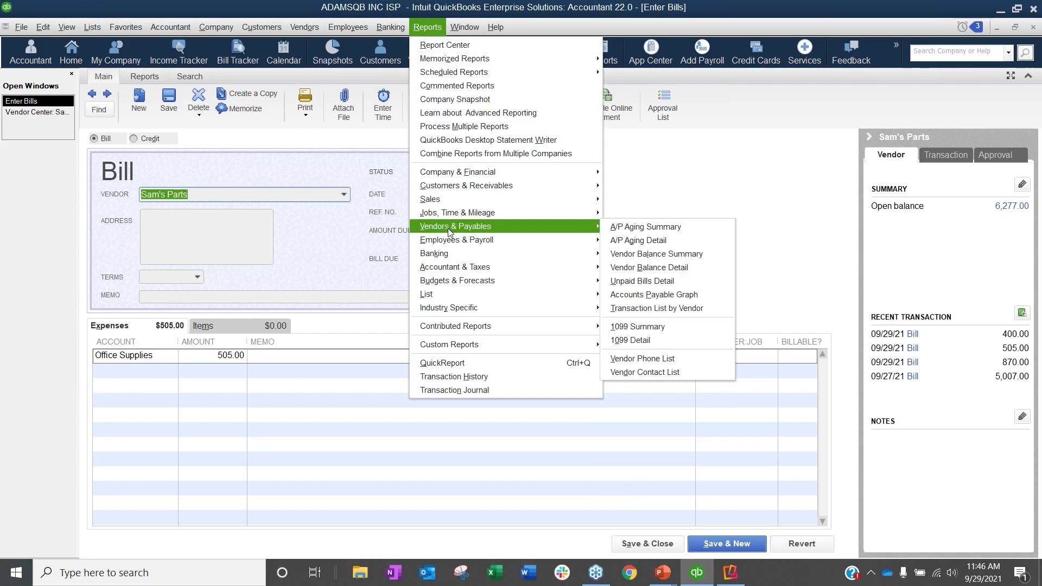
pyautogui.moveTo(305, 27)
pyautogui.click(322, 104)
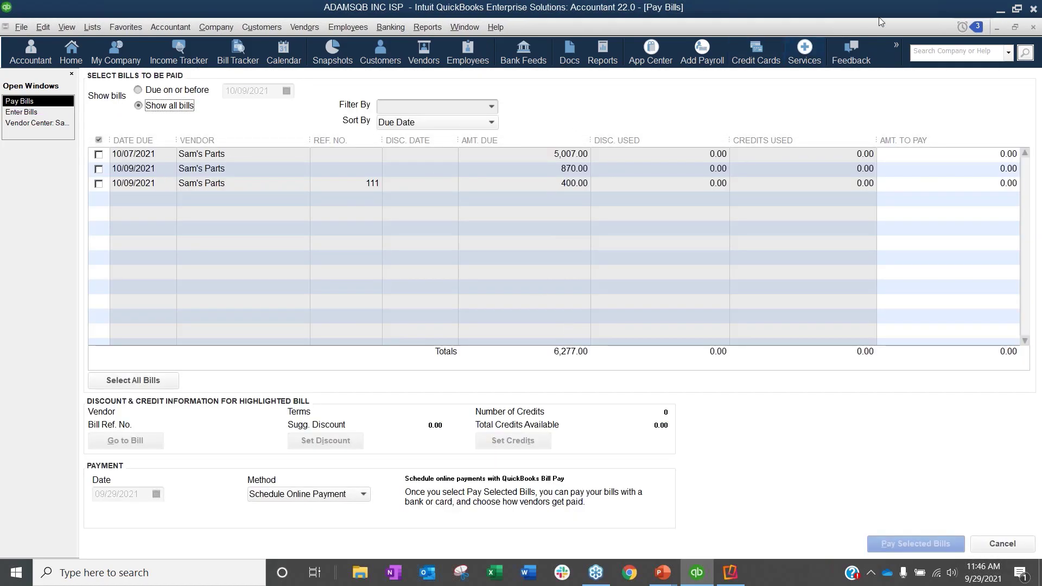
pyautogui.click(1032, 29)
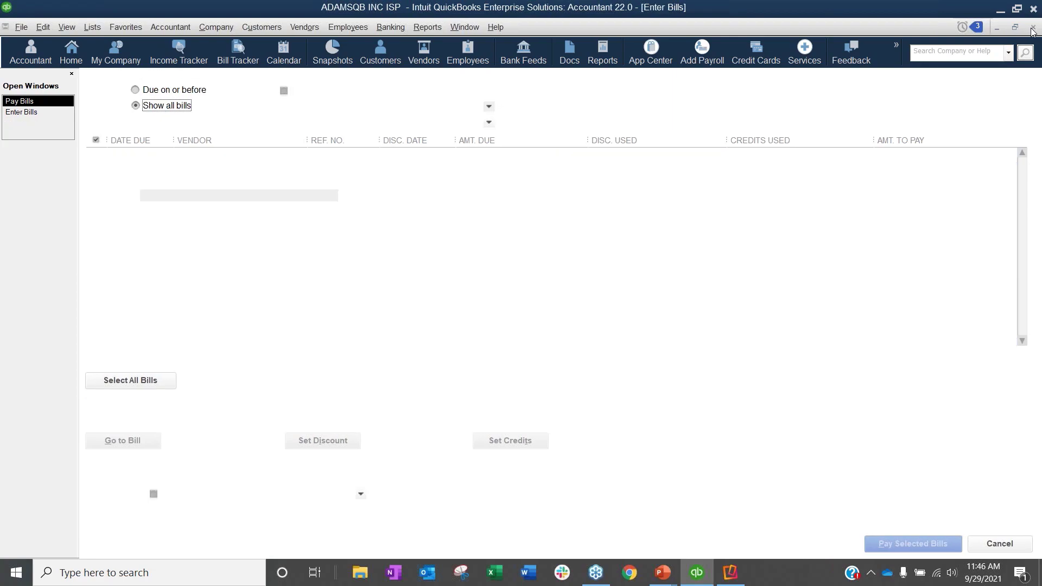